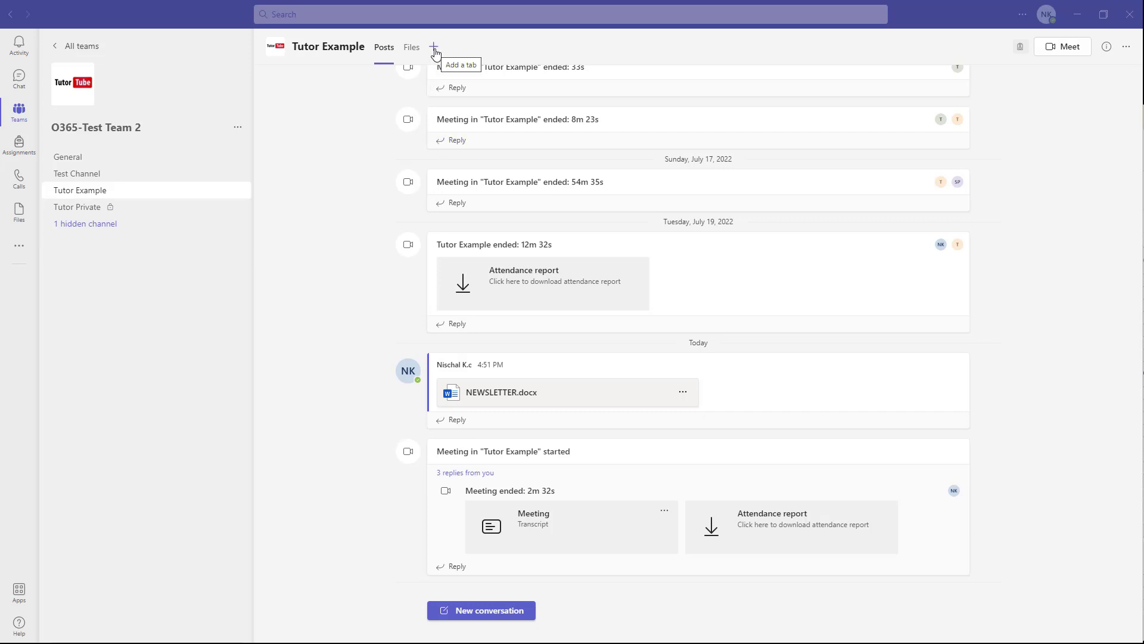
- Add a Wiki tab named "Example Wiki" to the Tutor Example channel
left_click(434, 52)
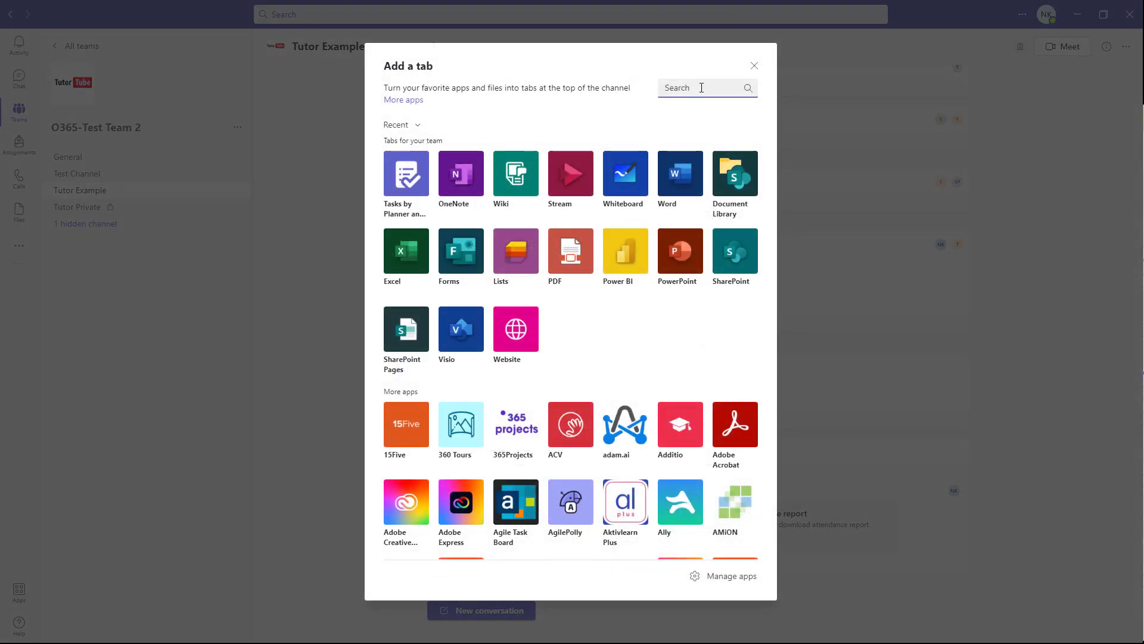
type("wiki")
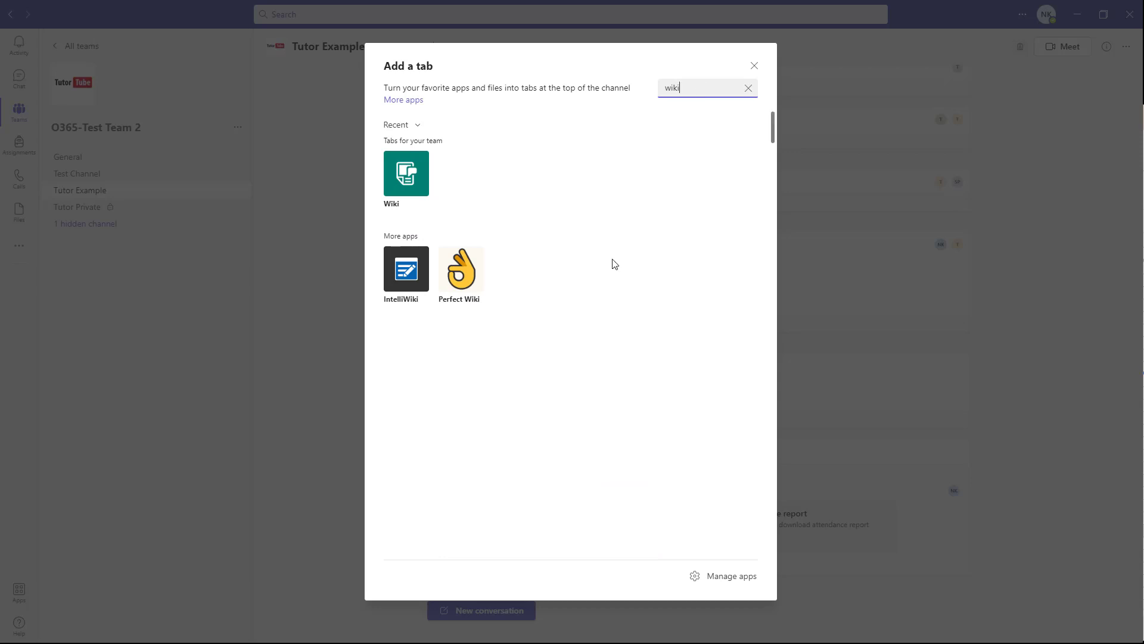
left_click(413, 181)
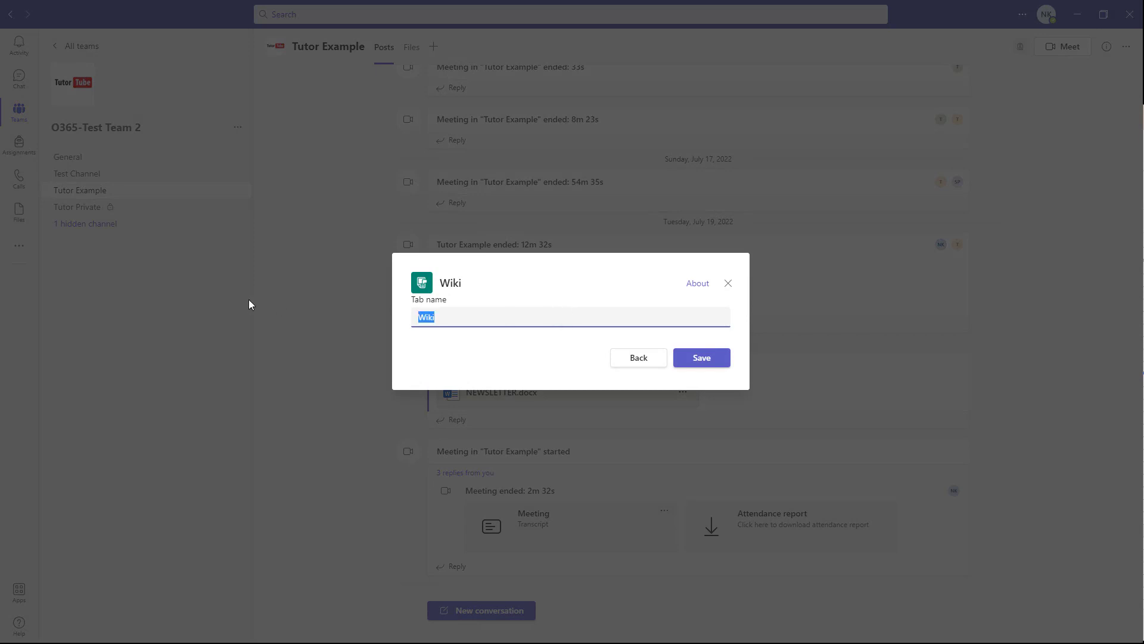
type("Example Wi")
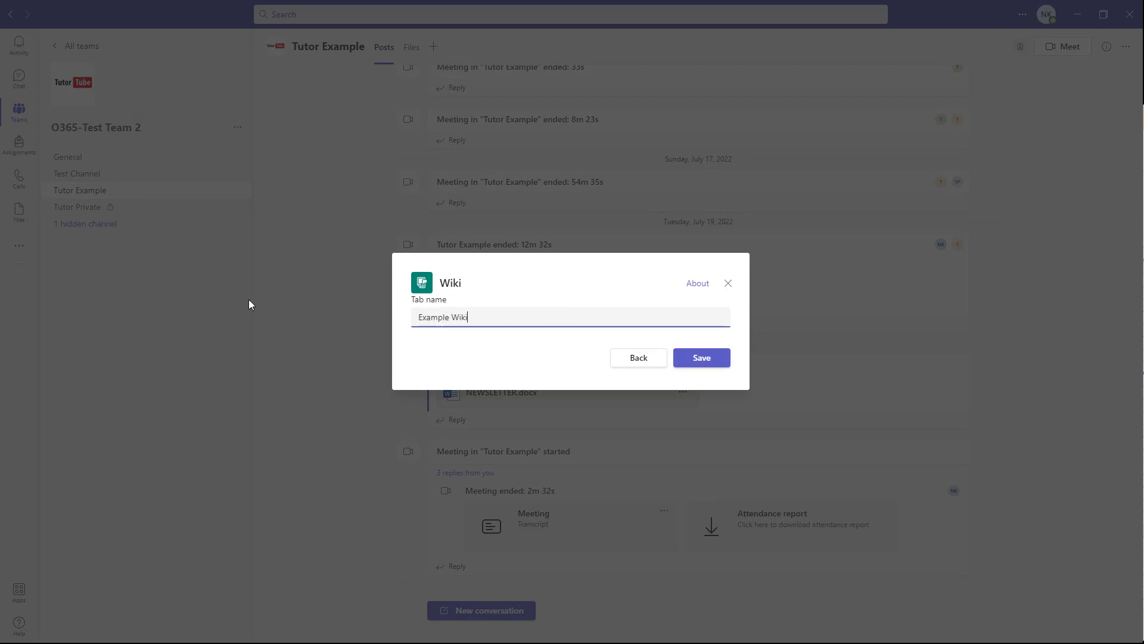
left_click(716, 366)
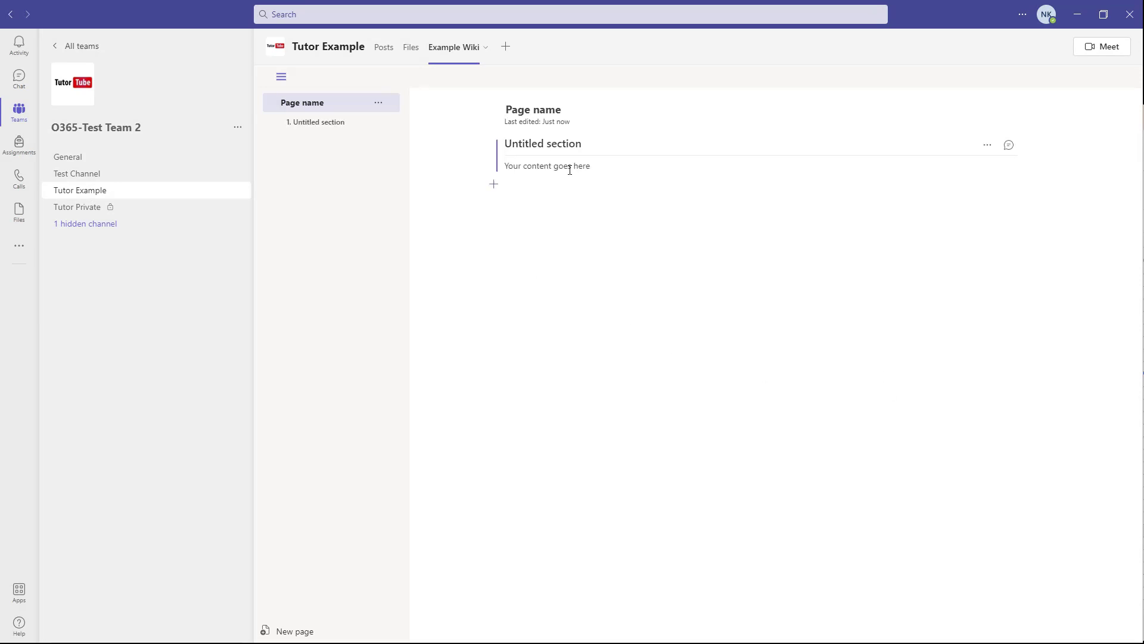
- Title the wiki page "Example Wiki" and name its first section "Welcome to TutorTube"
left_click(520, 111)
type("Example Wiki")
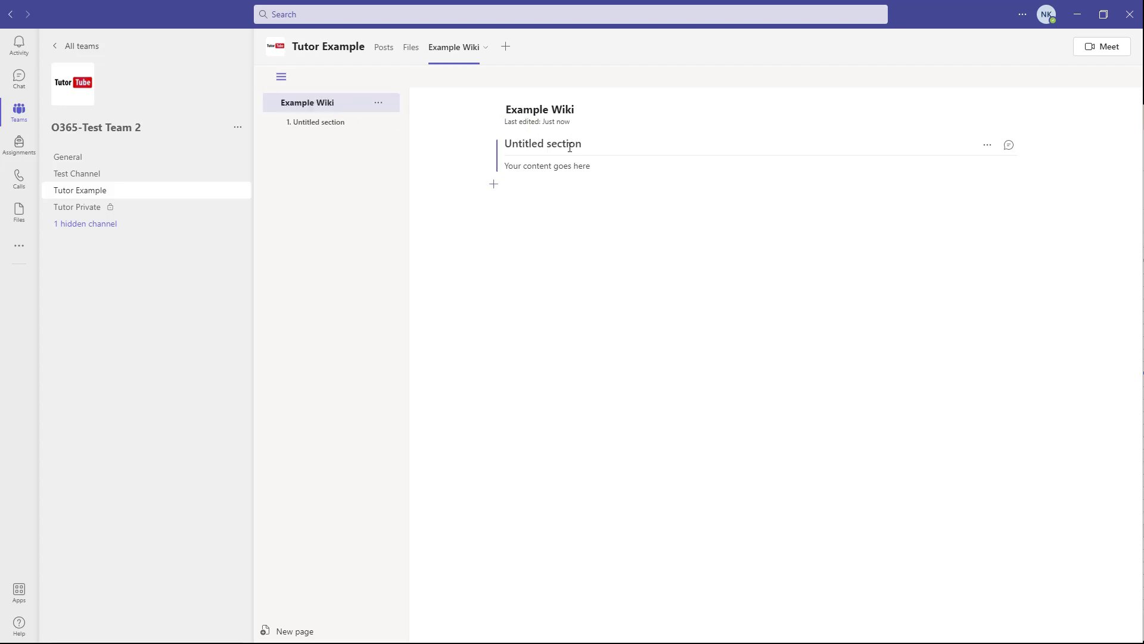
left_click(515, 150)
type("Welcome t")
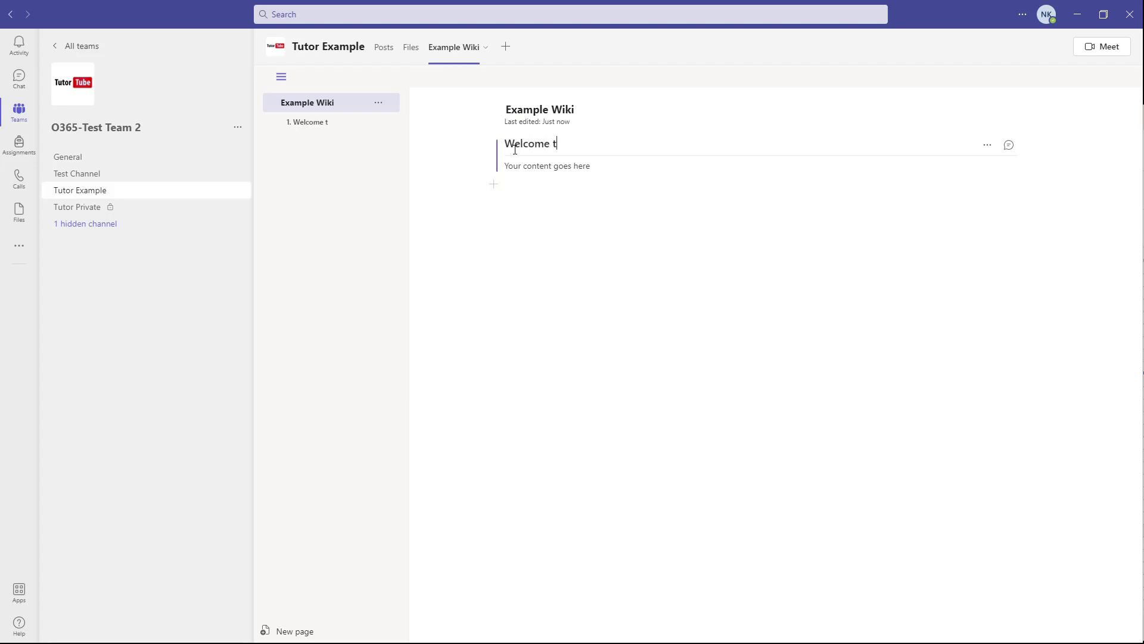
type("o TutorTube")
- Write "Welcome to a tutorial YouTube channel where you can learn about many things." as the first section's content, with "YouTube" spelled correctly
left_click(537, 166)
type("We")
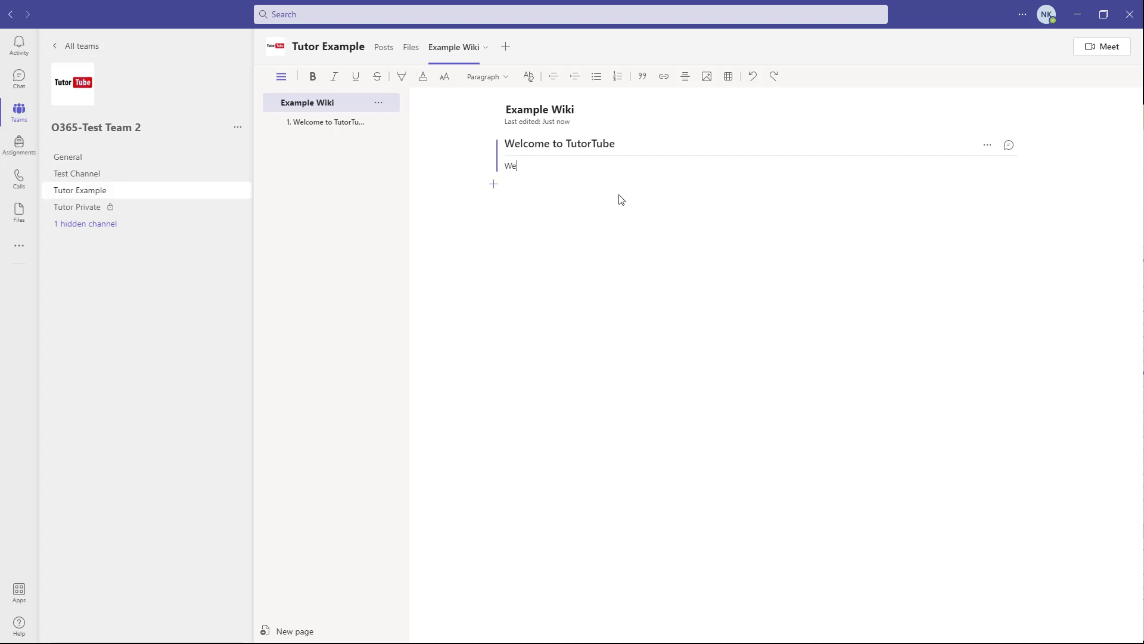
type("lcome to a tutorial youtube channel where you ca")
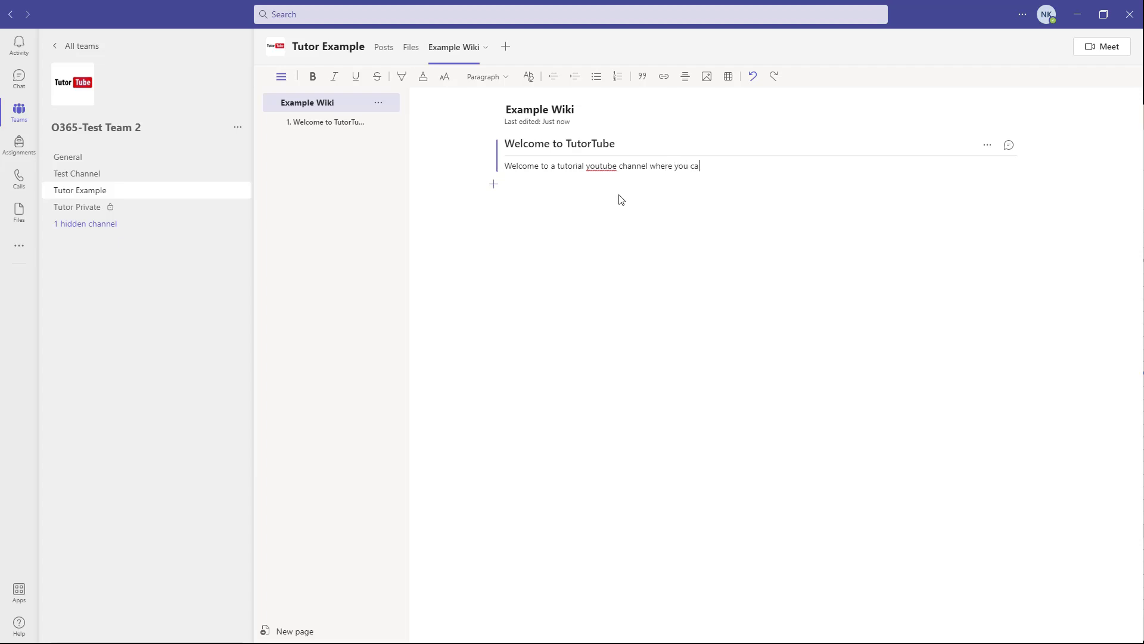
type("n learn about many things.")
right_click(591, 168)
left_click(611, 191)
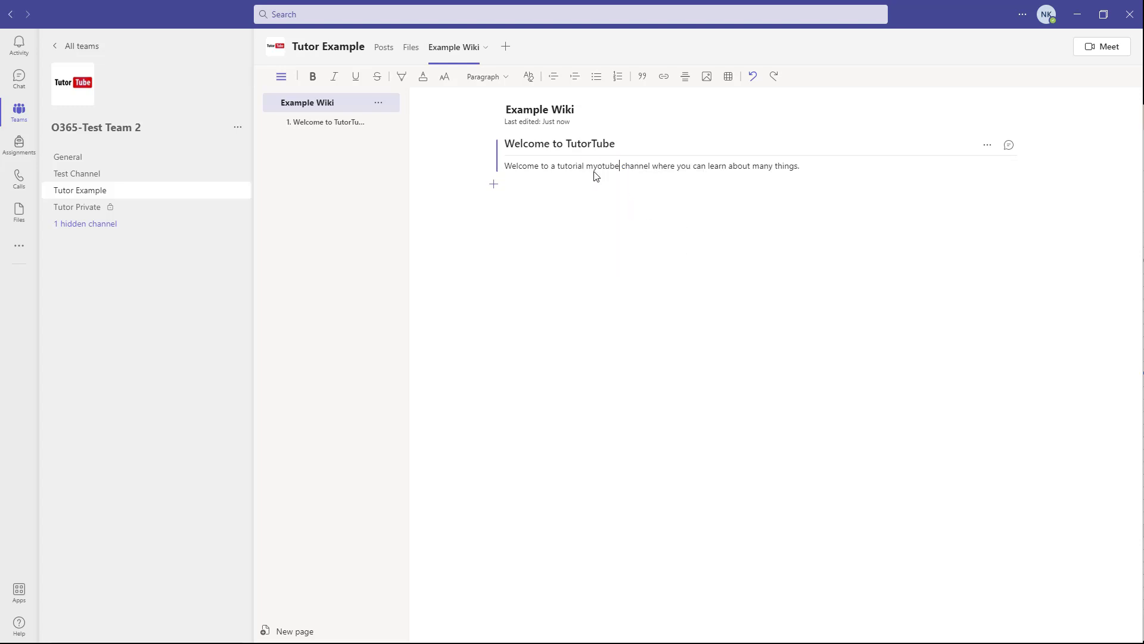
double_click(608, 169)
type("YouTube")
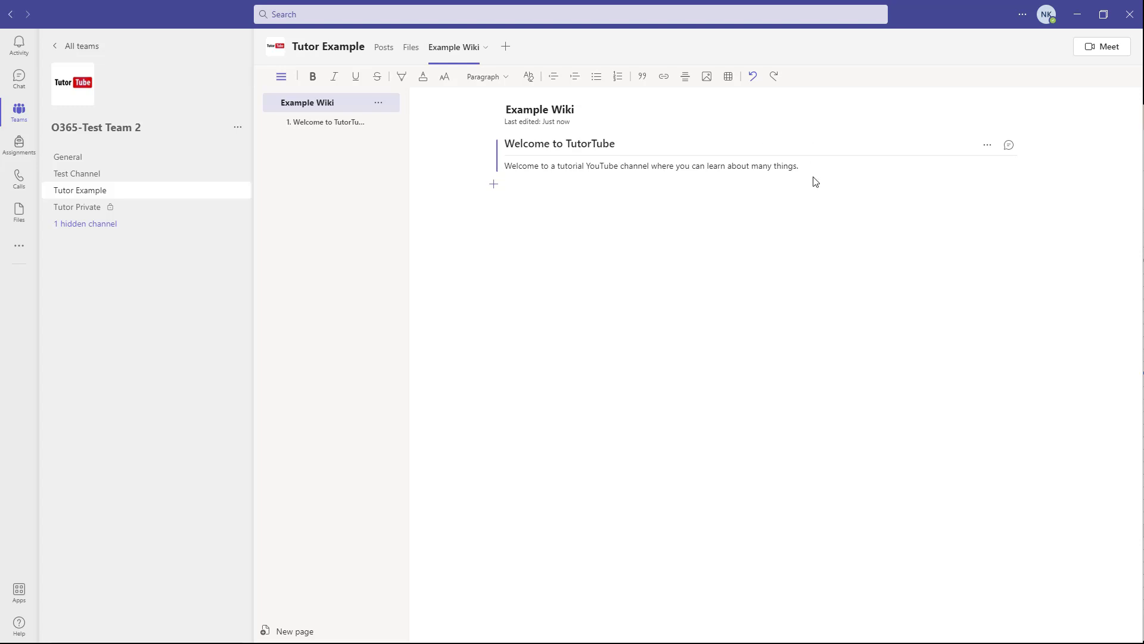
- Add a second section to the wiki page titled "Things that you can learn"
left_click(494, 185)
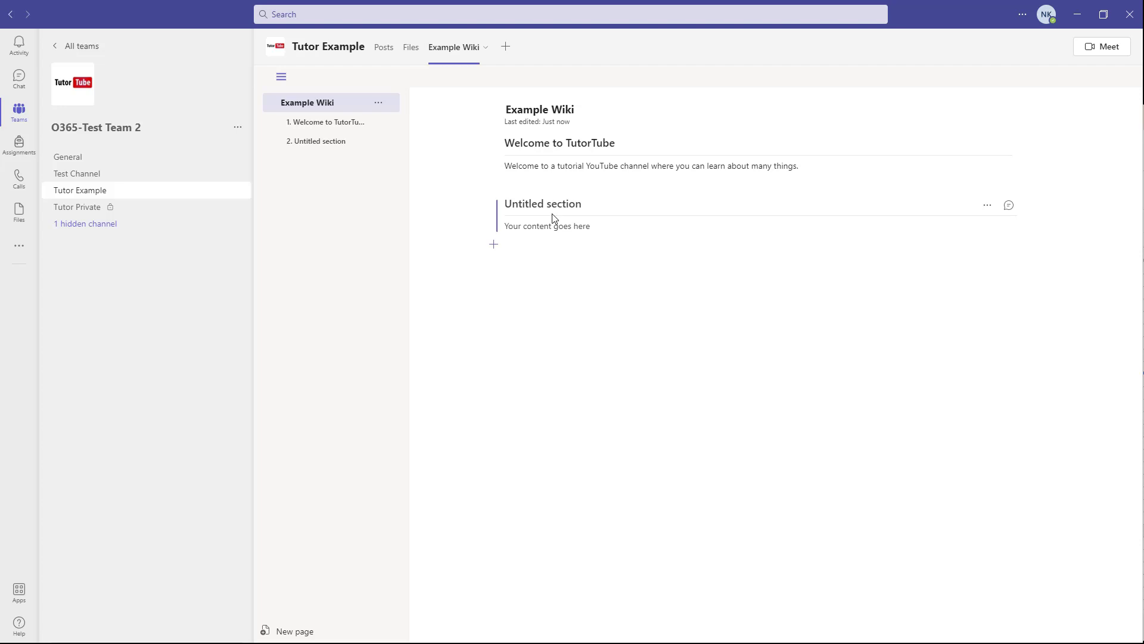
type("Thigns that you can learn")
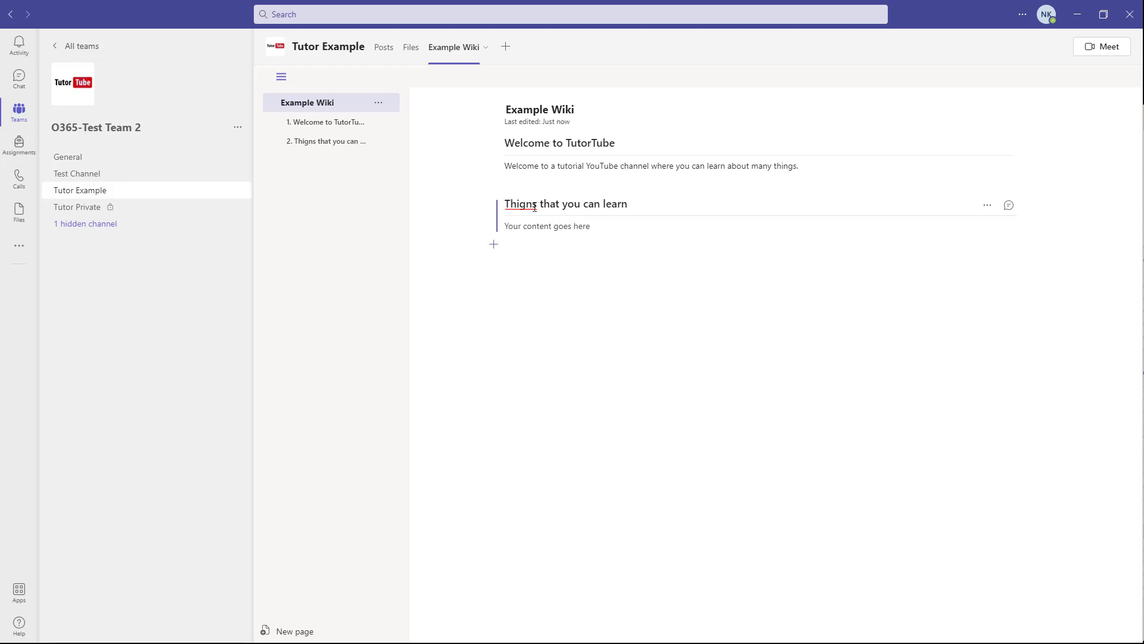
right_click(534, 207)
left_click(549, 217)
- Enter "General Computing, Graphics Design, Animation" as the content of the "Things that you can learn" section
left_click(538, 230)
type("General")
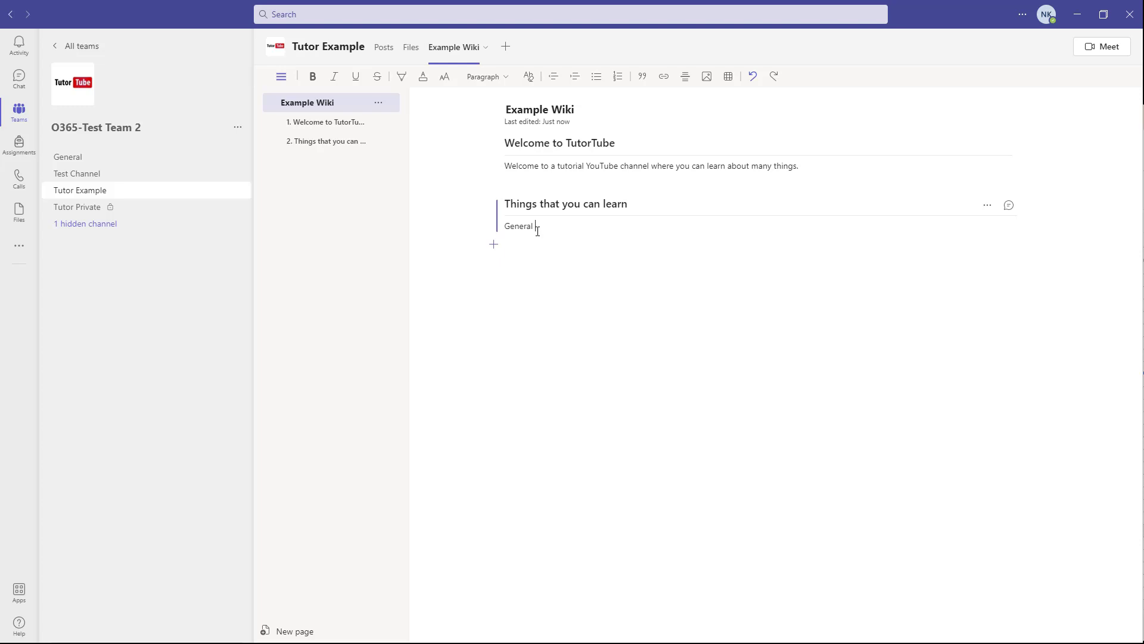
type(" eComputing")
key("BackSpace")
key("BackSpace")
key("BackSpace")
key("BackSpace")
type("ting, Graphics Design.")
type(" Animation")
left_click(338, 123)
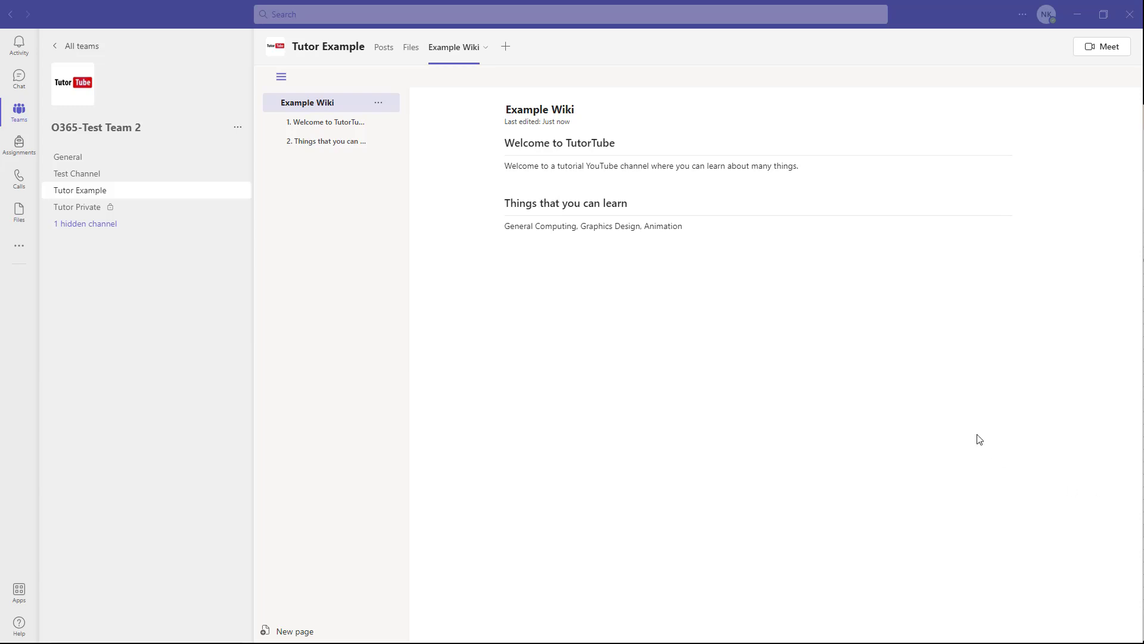
left_click(955, 411)
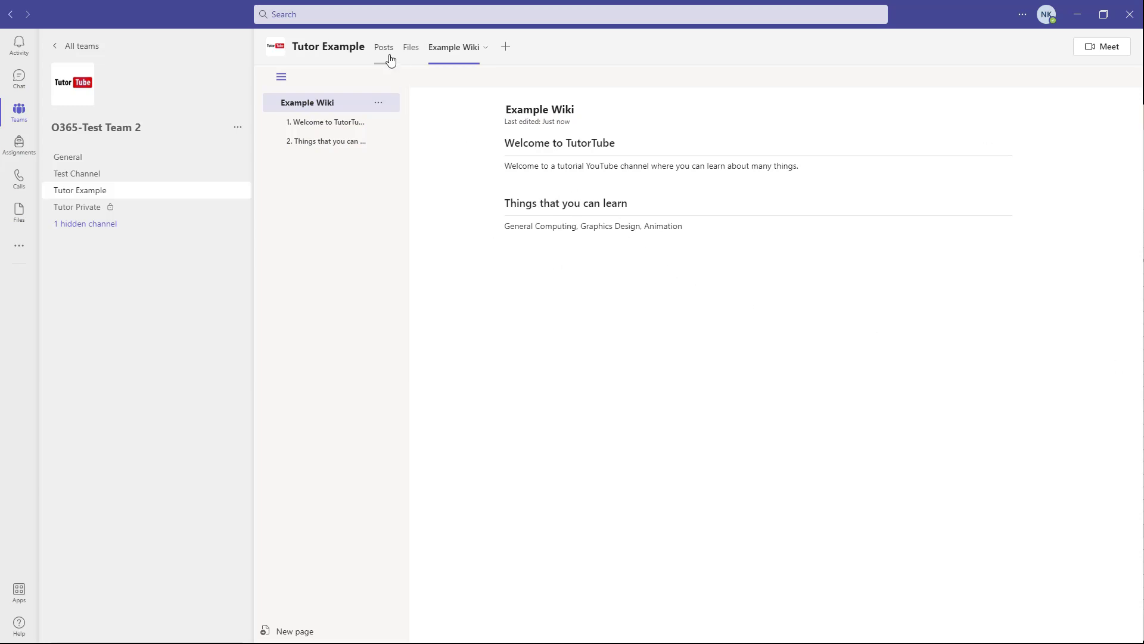
left_click(410, 54)
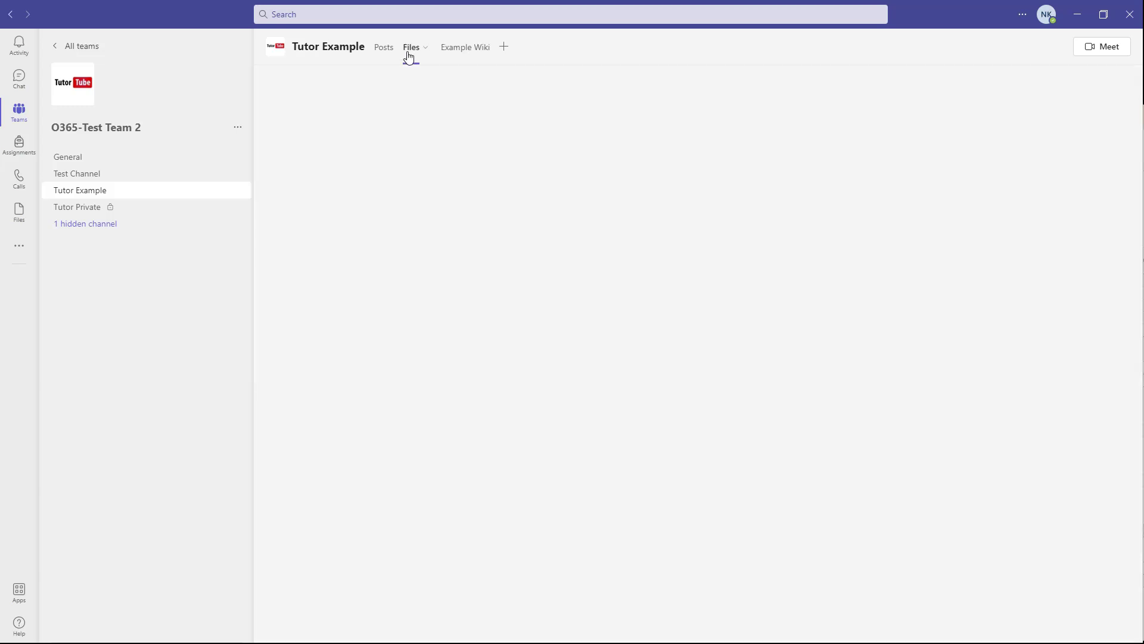
left_click(461, 55)
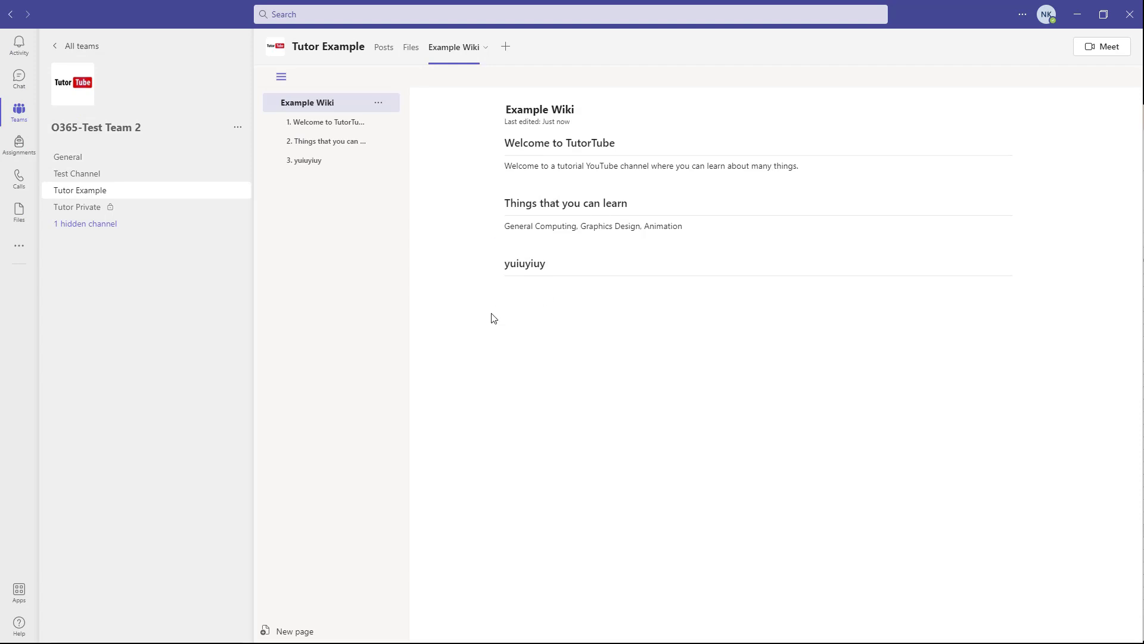
left_click_drag(511, 264, 563, 268)
left_click_drag(614, 166, 551, 165)
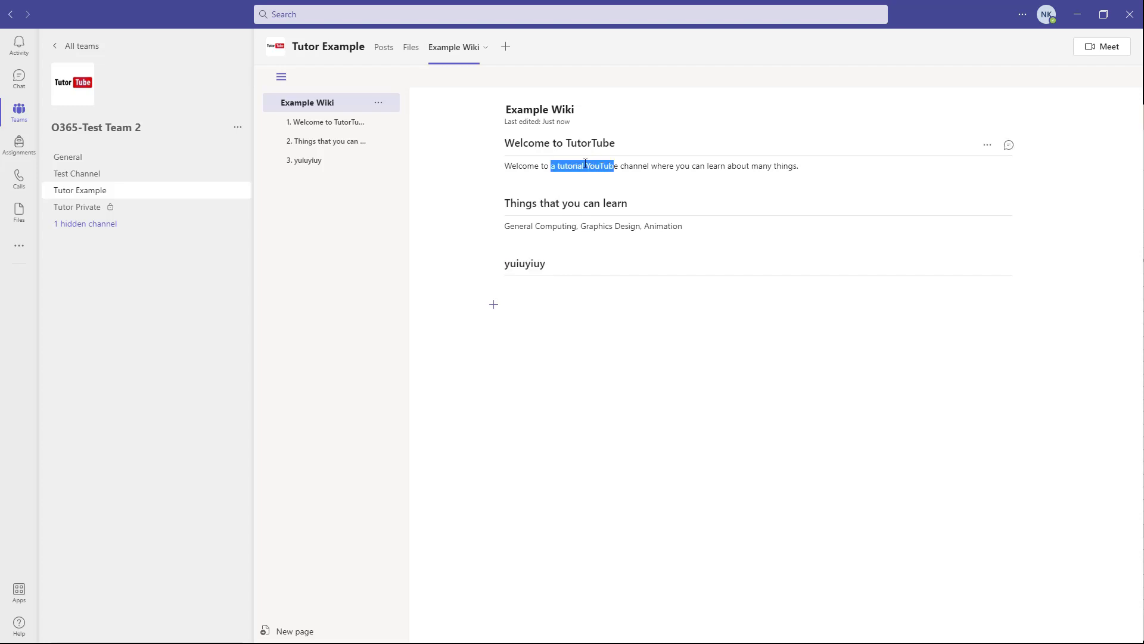
left_click(641, 168)
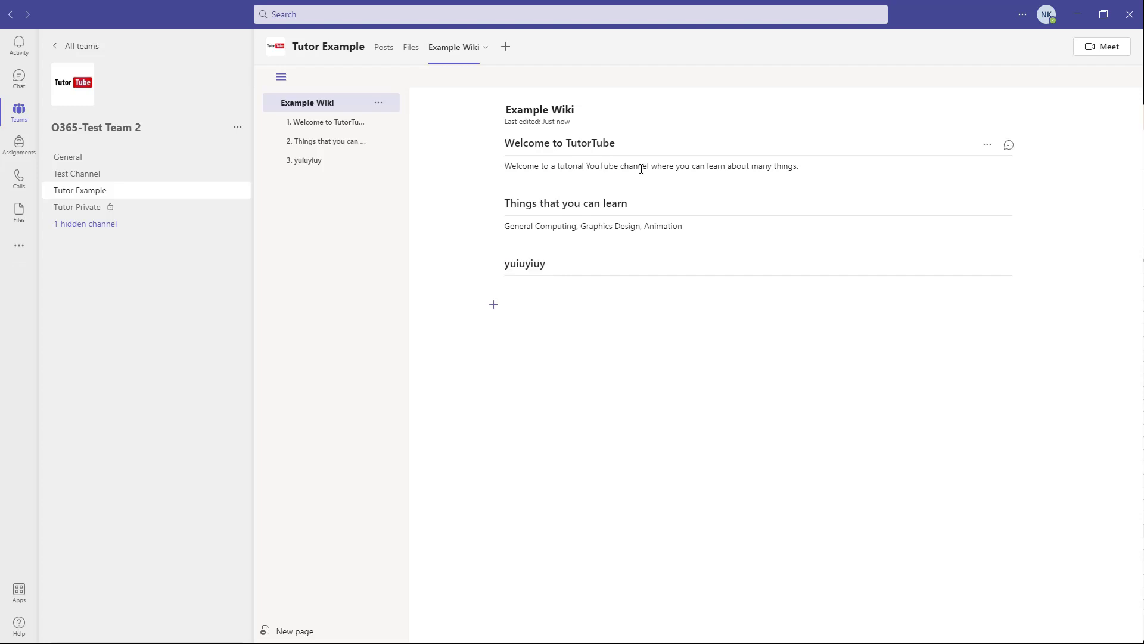
- Format the "YouTube cha" part of the welcome text as bold, italic, underlined and struck through
left_click_drag(582, 166, 636, 166)
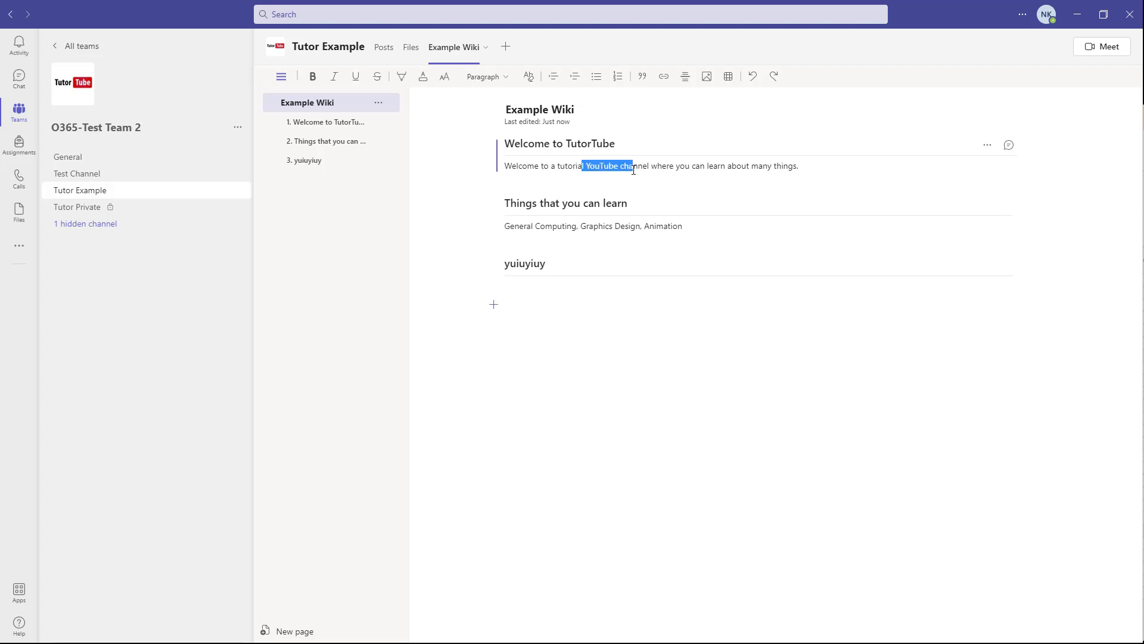
left_click(312, 77)
left_click(335, 79)
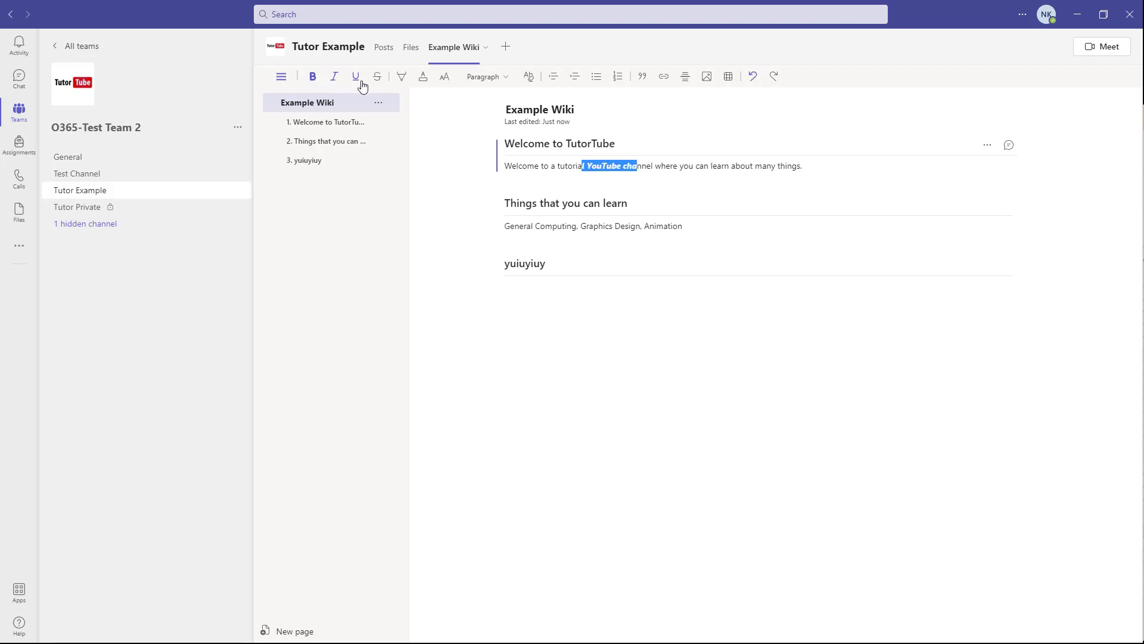
left_click(356, 78)
left_click(378, 77)
left_click(542, 126)
- Highlight "here you can learn a" in the welcome text in yellow and try a red font colour on it
left_click_drag(661, 167, 736, 167)
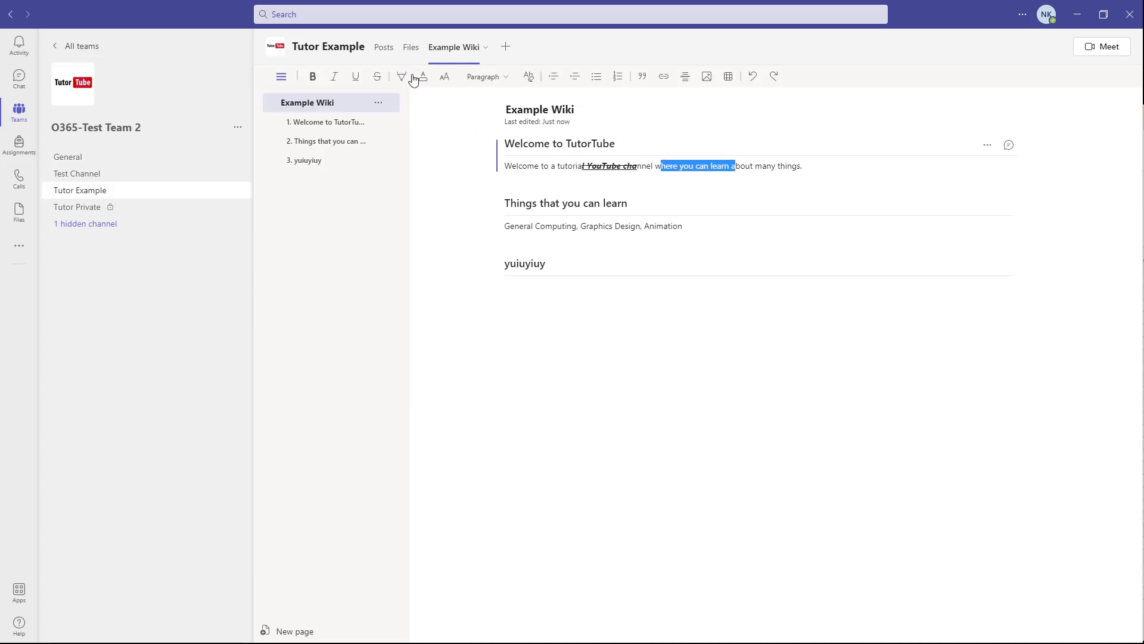
left_click(403, 77)
left_click(373, 50)
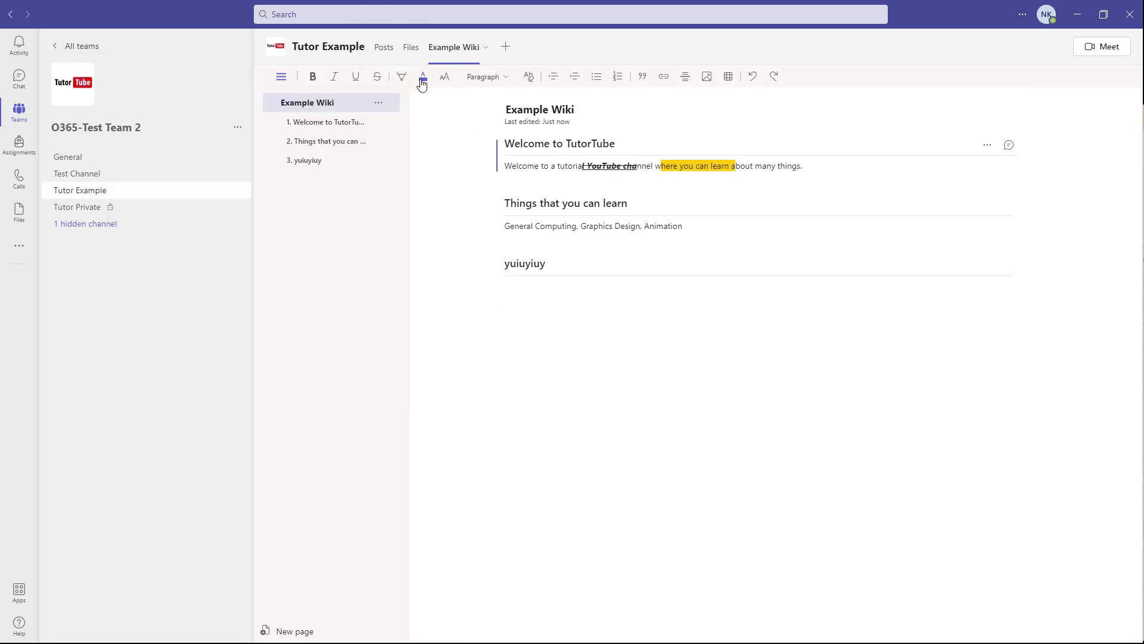
left_click(423, 78)
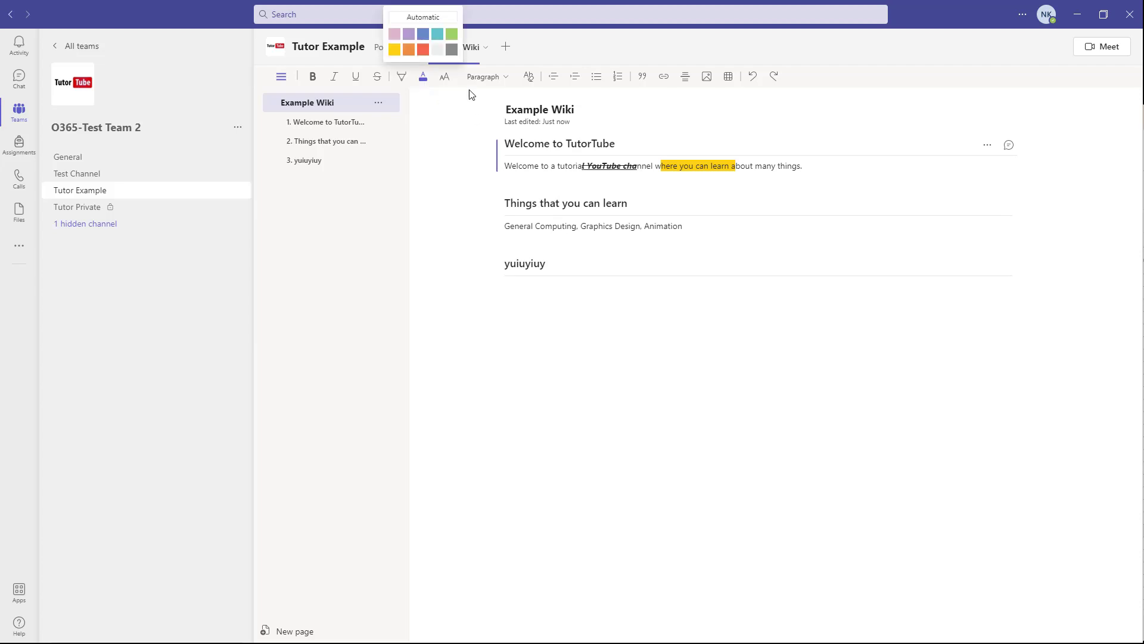
left_click(421, 50)
- Colour "ut many things." at the end of the welcome text red and set its font size to Large
left_click_drag(782, 167, 833, 171)
left_click(787, 166)
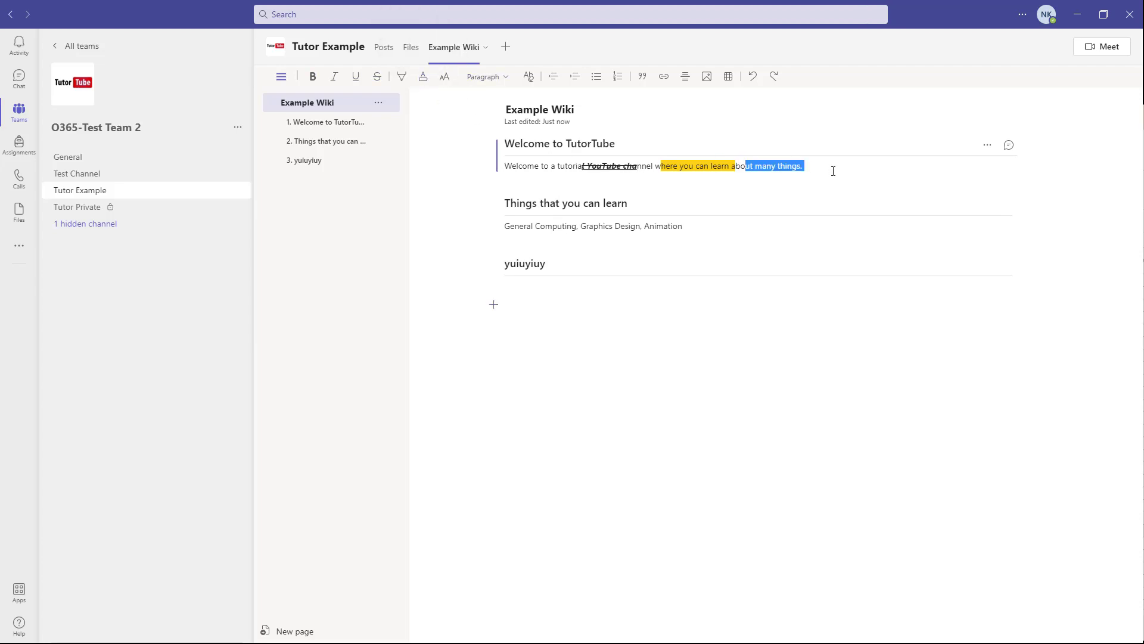
left_click(401, 78)
left_click(423, 77)
left_click(427, 53)
left_click(446, 77)
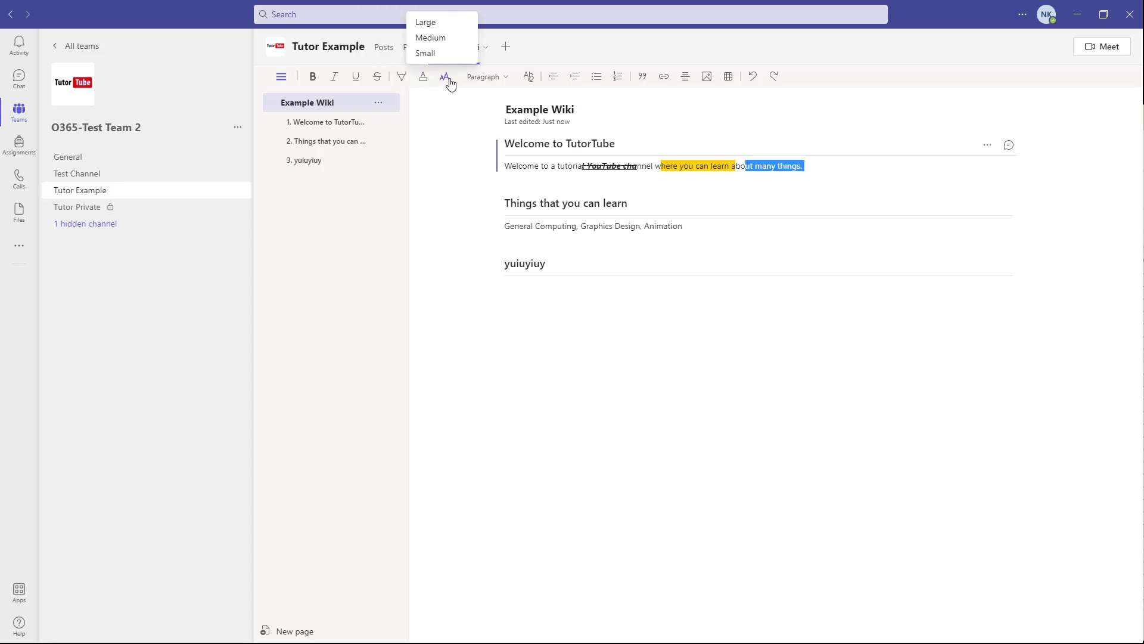
left_click(434, 22)
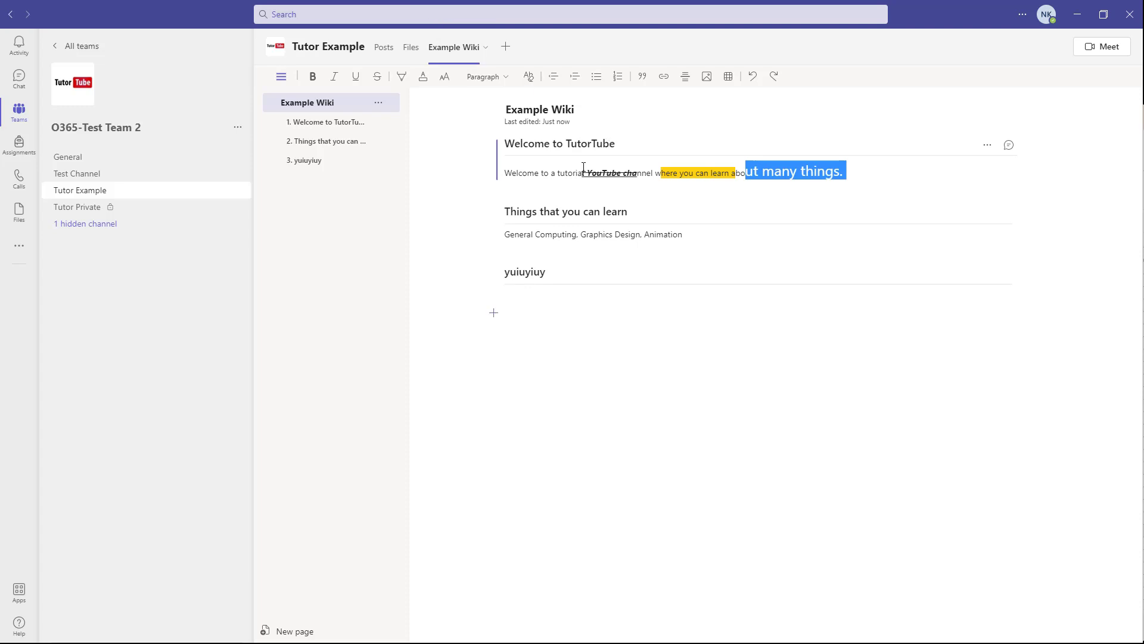
- Apply the Heading 2 style to the welcome paragraph and switch it to Heading 3
left_click_drag(556, 173, 533, 173)
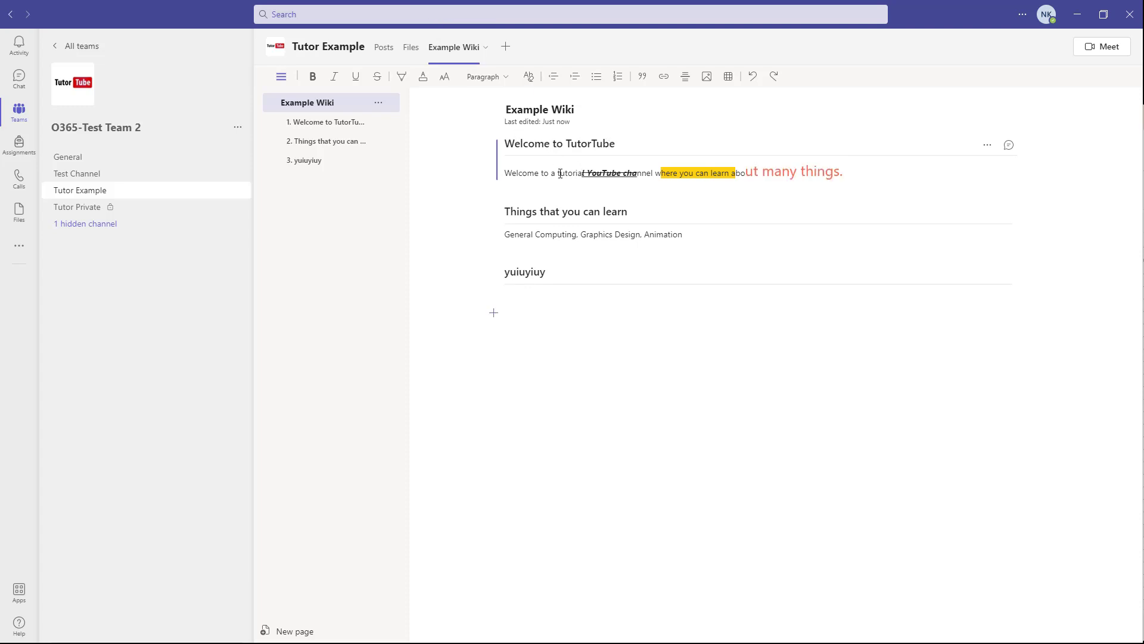
left_click(488, 78)
left_click(481, 114)
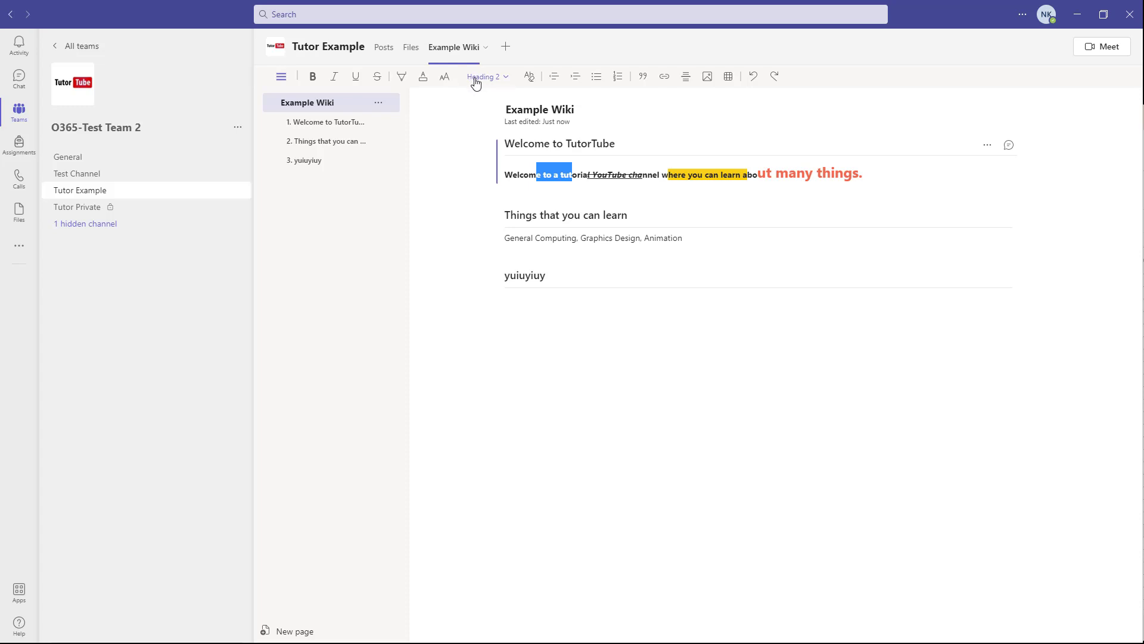
left_click(483, 77)
left_click(490, 133)
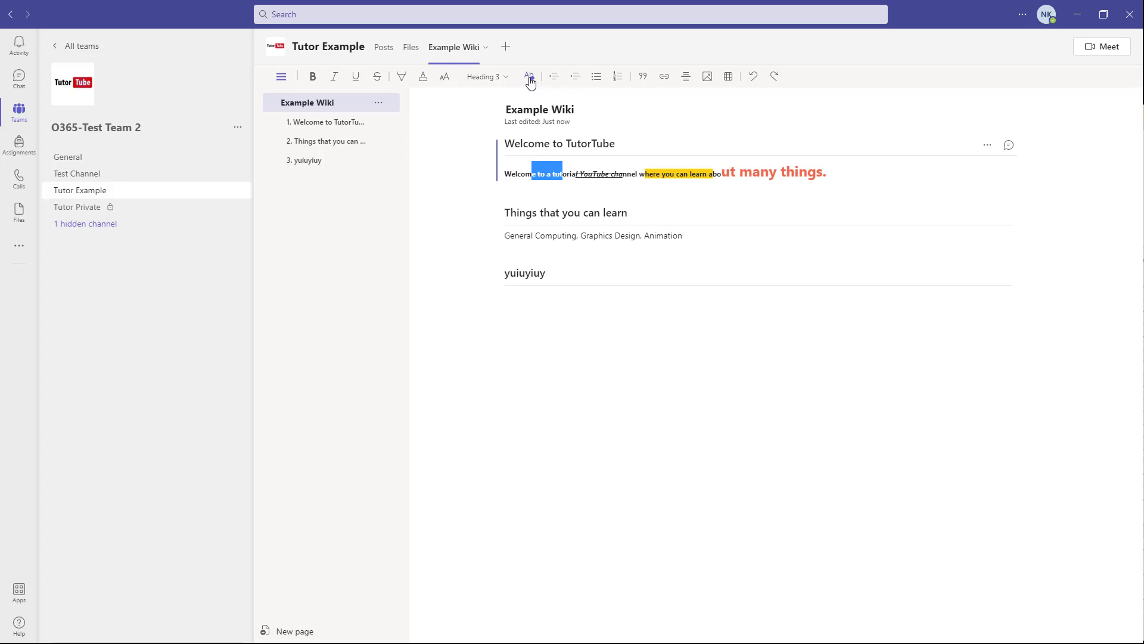
- Try to decrease the indent of the welcome paragraph
left_click(548, 167)
left_click_drag(632, 179, 546, 173)
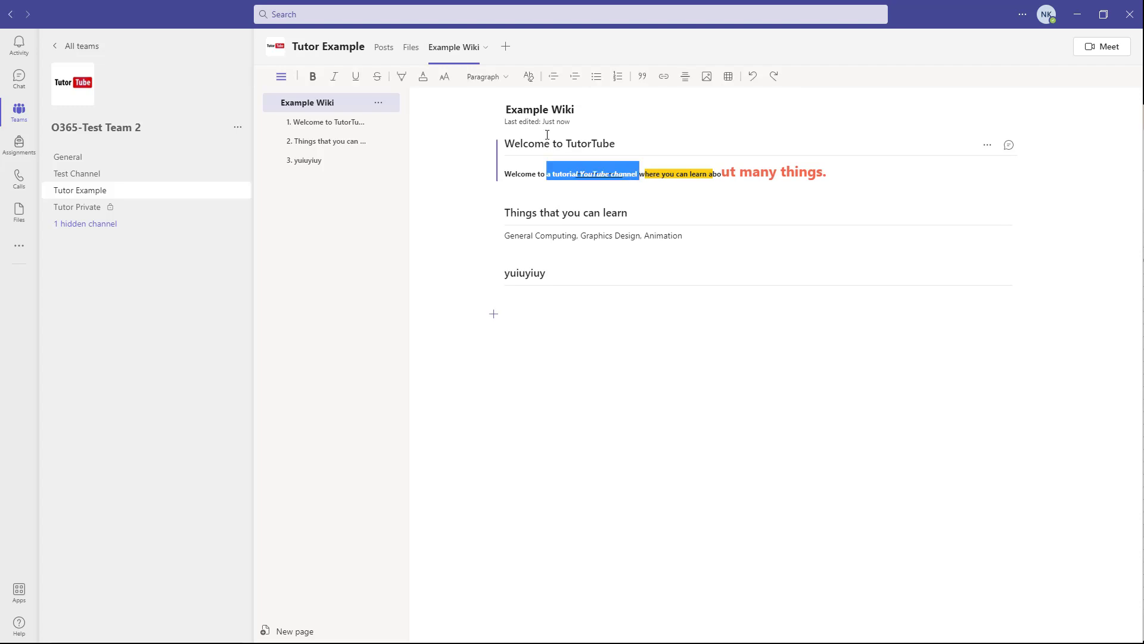
left_click(554, 80)
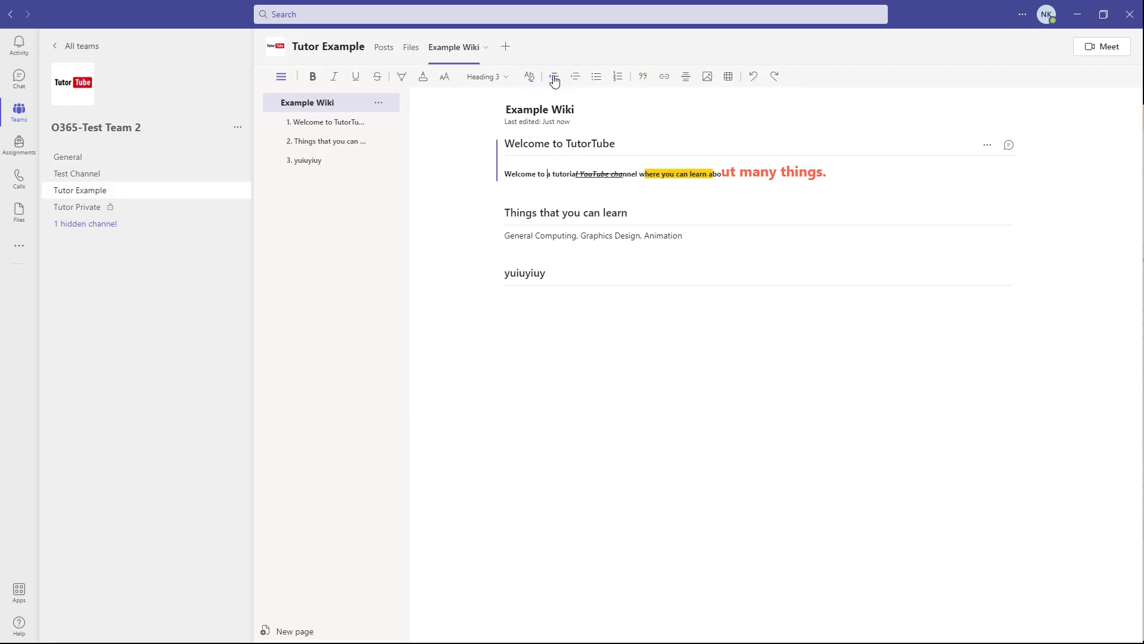
- Lengthen the "Things that you can learn" content with "ffgh f fhfh" and twelve pasted copies of "Graphics Design, Animation ff"
left_click(506, 235)
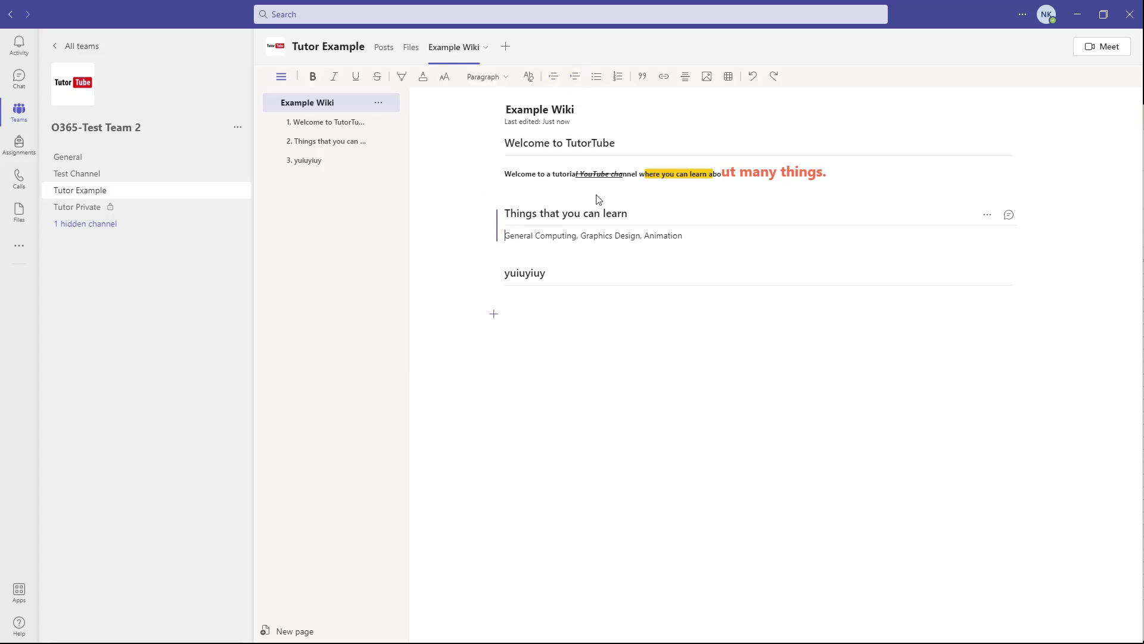
type("ffgh f fhfh")
left_click_drag(691, 236, 578, 237)
key("ctrl+c")
left_click(739, 237)
key("ctrl+v")
key("ctrl+v")
key("ctrl+v")
key("ctrl+v")
key("ctrl+v")
key("ctrl+v")
key("ctrl+v")
key("ctrl+v")
key("ctrl+v")
key("ctrl+v")
key("ctrl+v")
key("ctrl+v")
key("ctrl+Home")
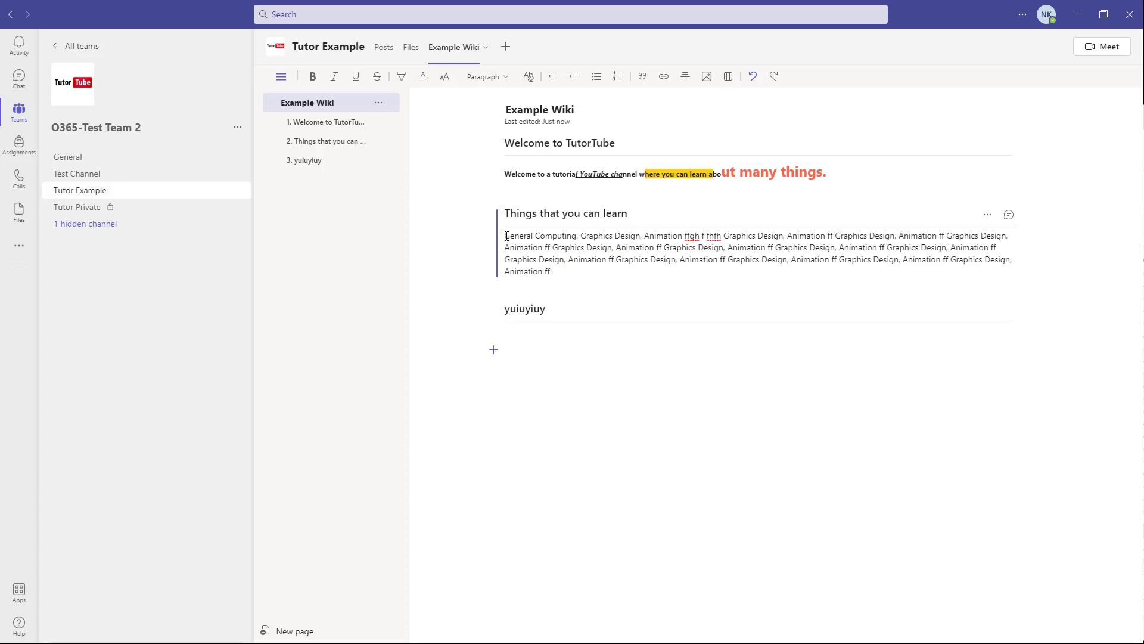
- Increase the indent of the "Things that you can learn" paragraph and return it to its original level
left_click(554, 77)
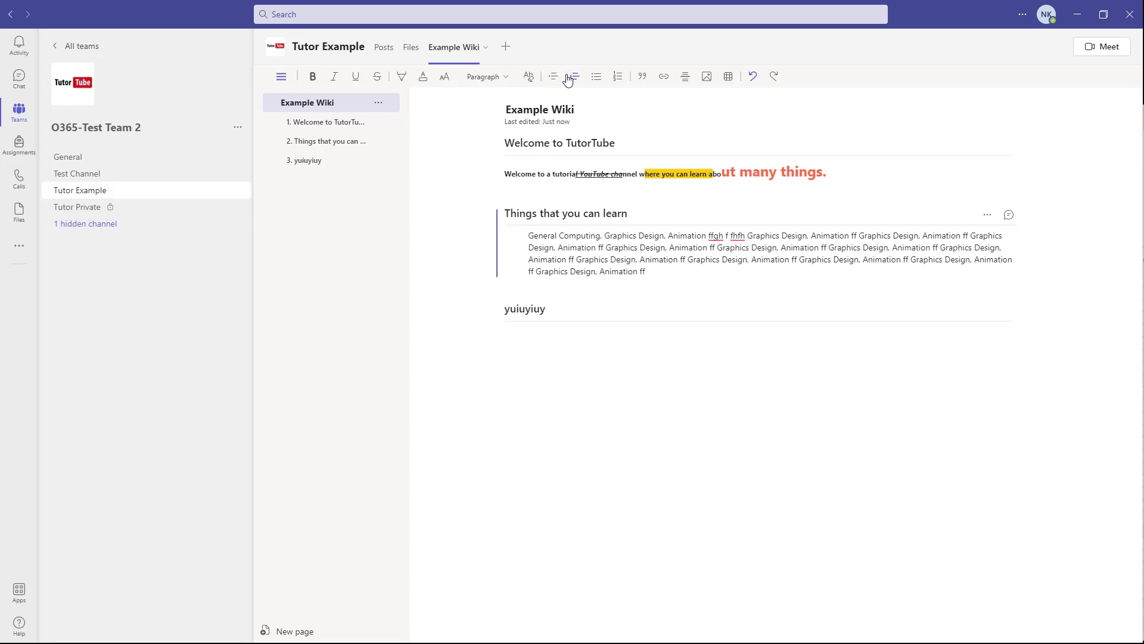
left_click(554, 78)
left_click(555, 80)
left_click(554, 80)
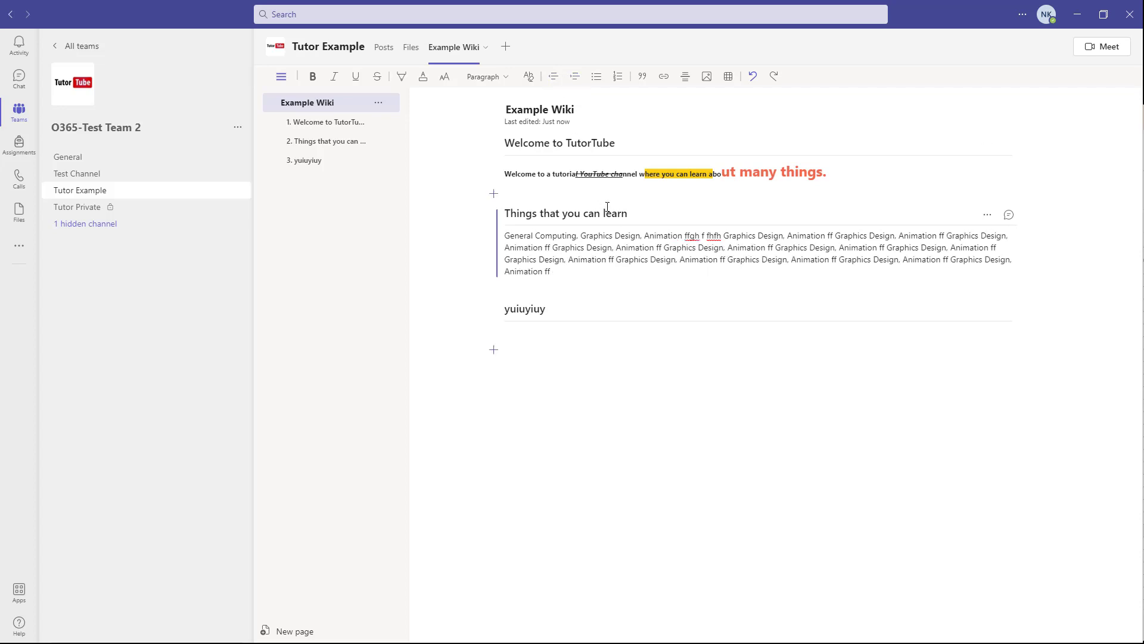
- Add the separate lines "dfgdf", "gdf", "gdf", "gdf" and "g" below the welcome paragraph
left_click(831, 174)
key("Return")
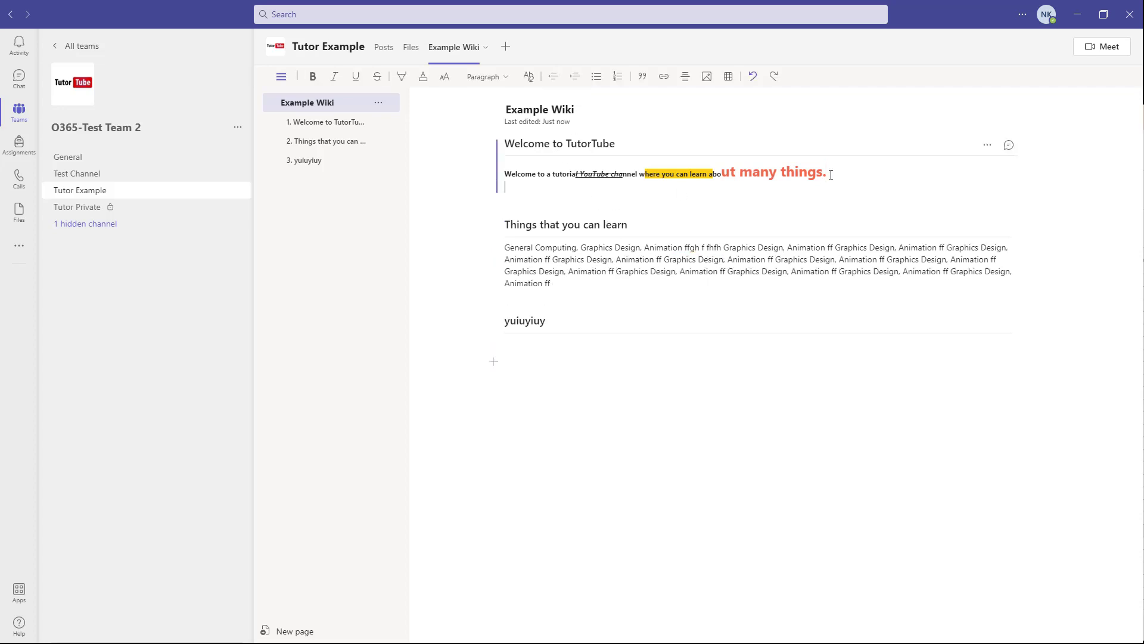
type("dfgdf gdf gdf gdf g")
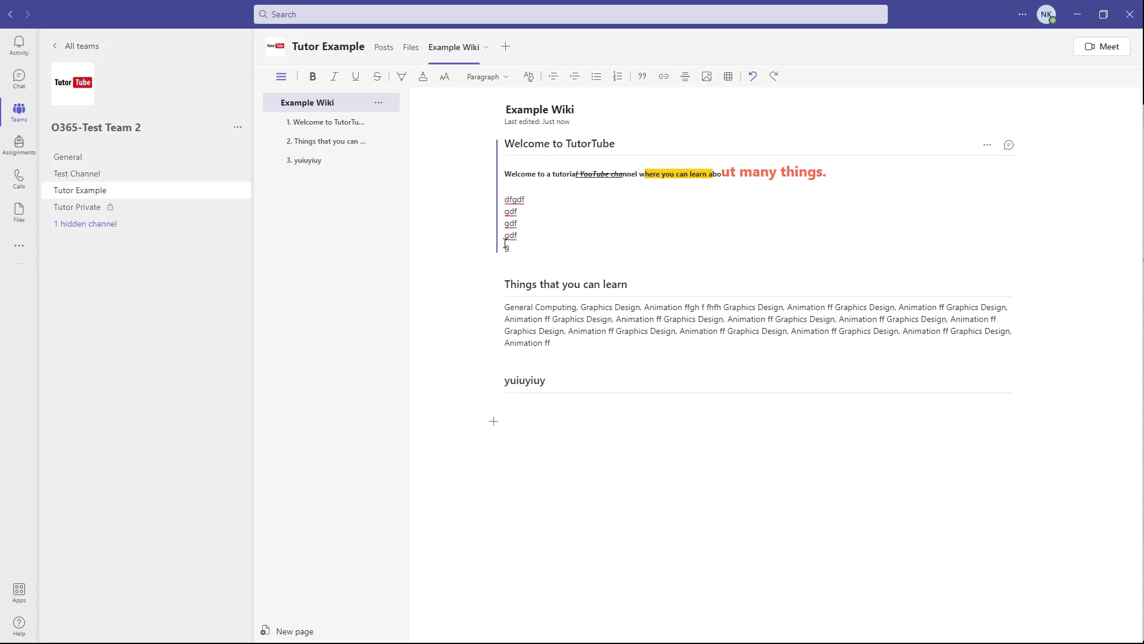
- Format the five short lines below the welcome paragraph as a bulleted list and switch them to a numbered list
left_click_drag(504, 230, 496, 208)
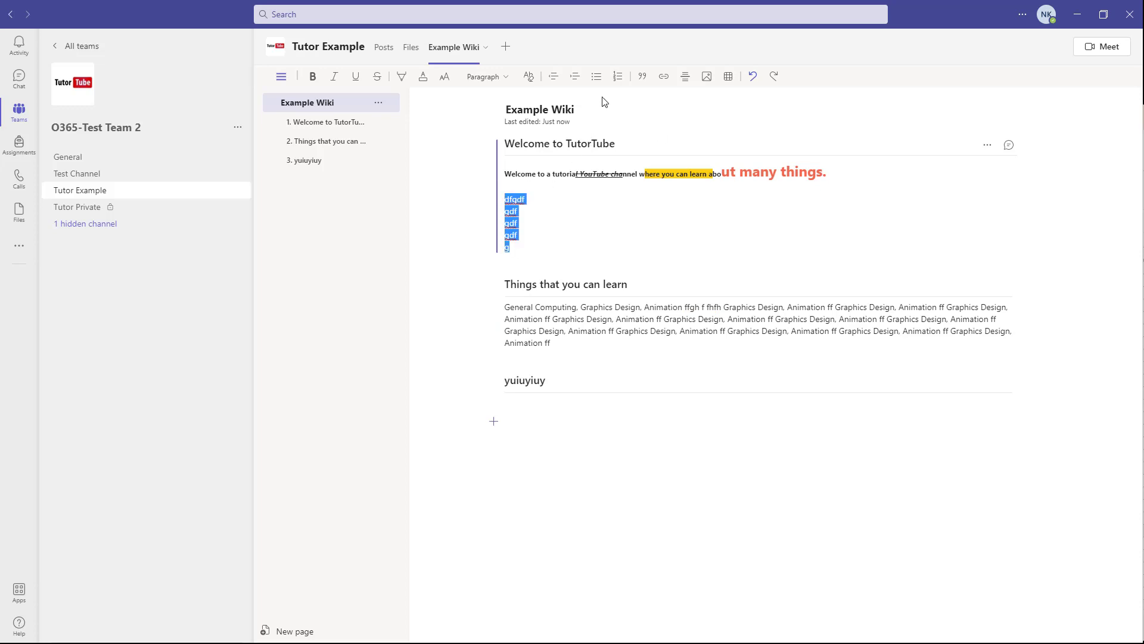
left_click(597, 76)
left_click(617, 76)
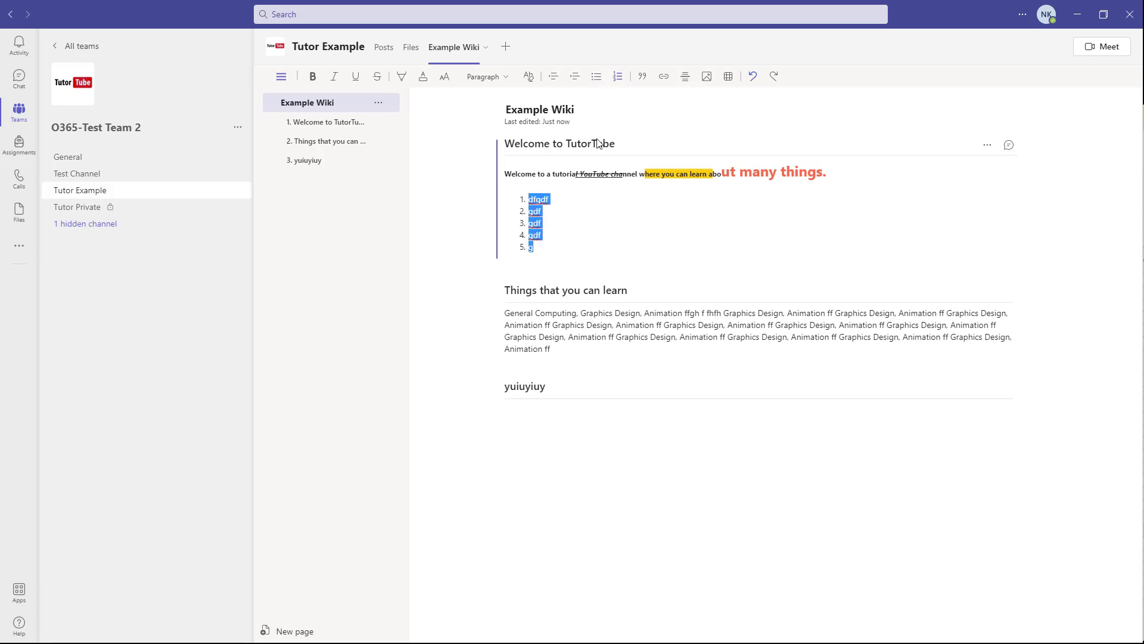
left_click(528, 197)
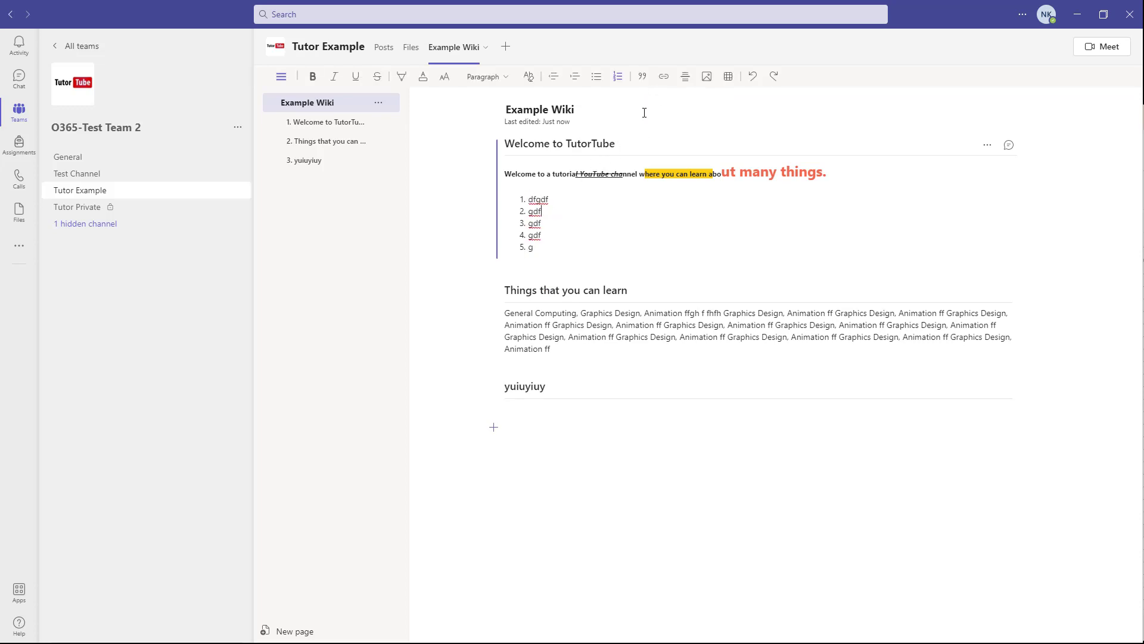
- Format the welcome paragraph as a quote and replace its words "re you can" with two horizontal lines
left_click(609, 172)
left_click(643, 78)
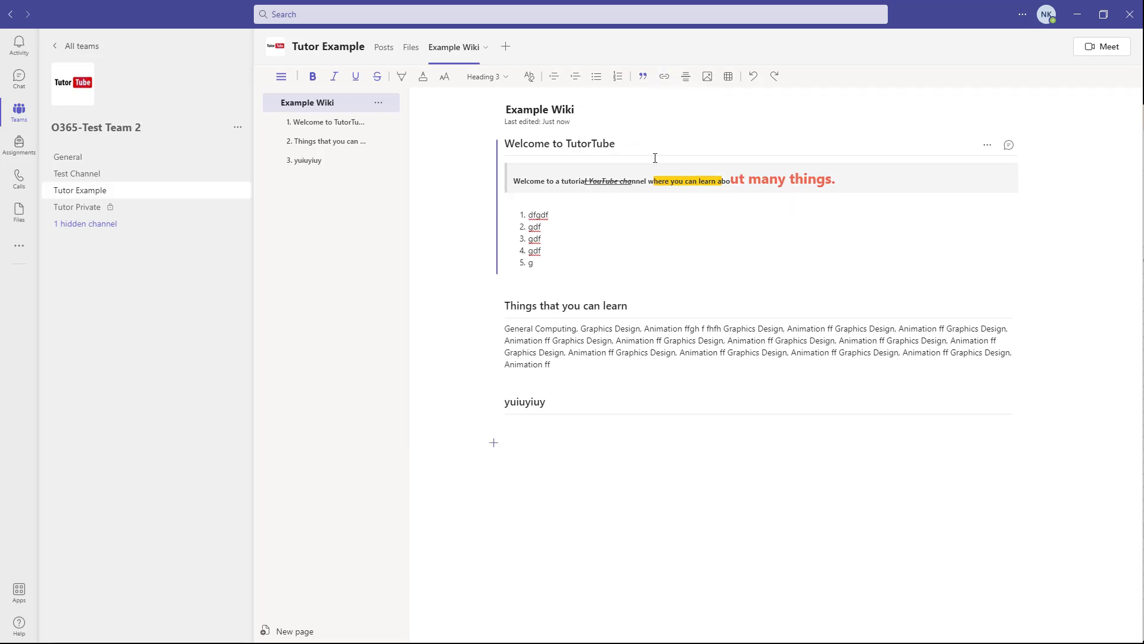
left_click_drag(661, 181, 698, 180)
left_click(688, 83)
left_click(690, 83)
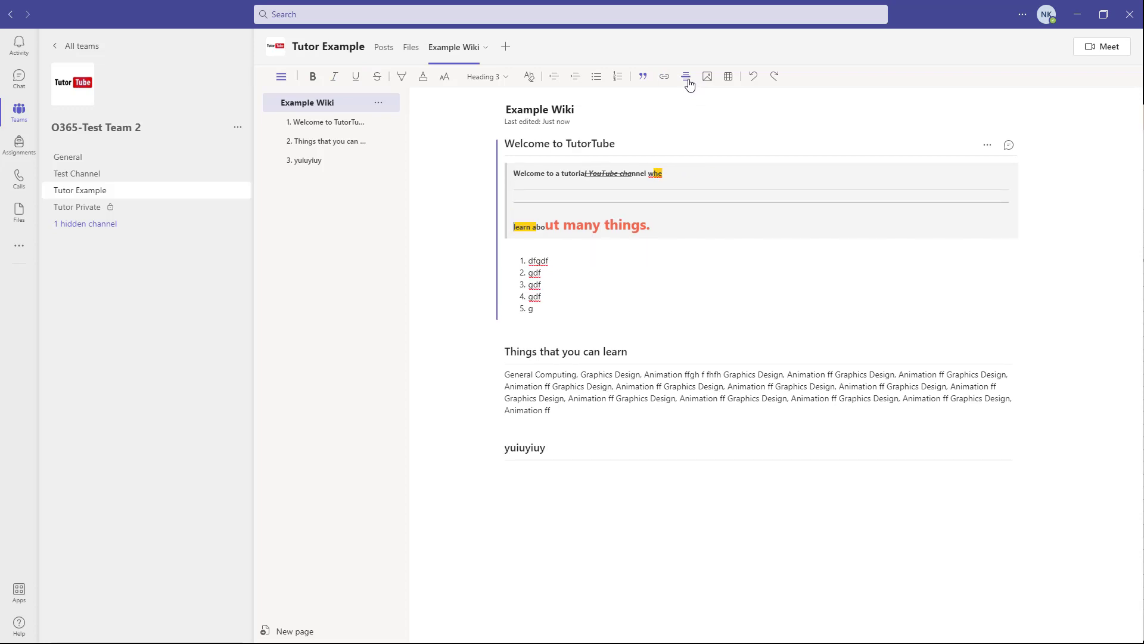
- View the available sources for inserting an image and close them without choosing one
left_click(597, 316)
left_click(708, 78)
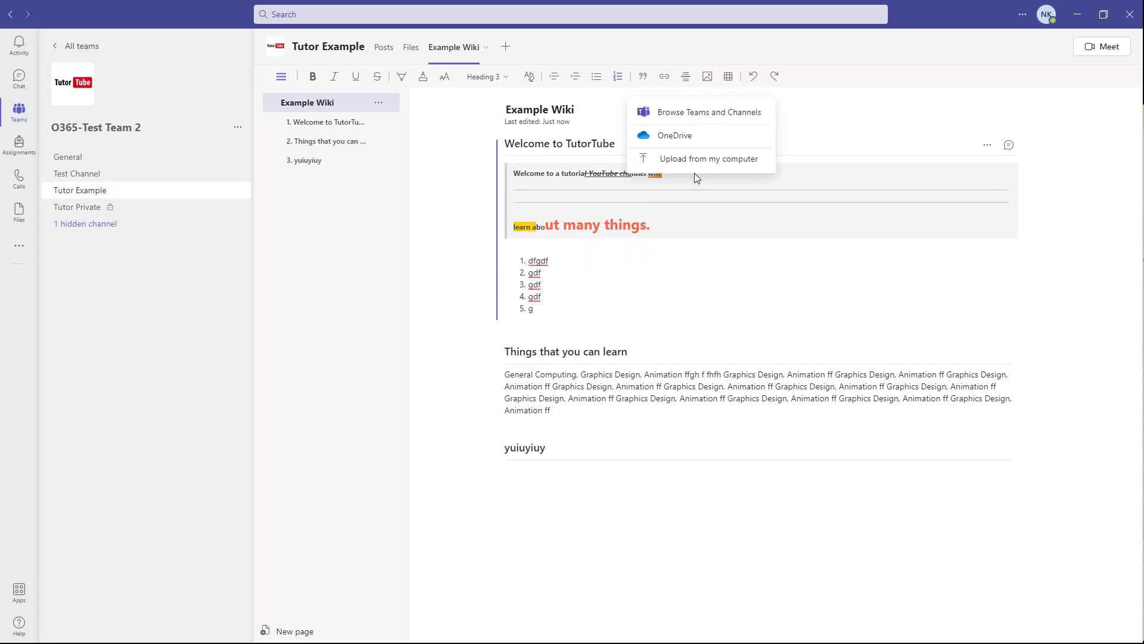
left_click(688, 286)
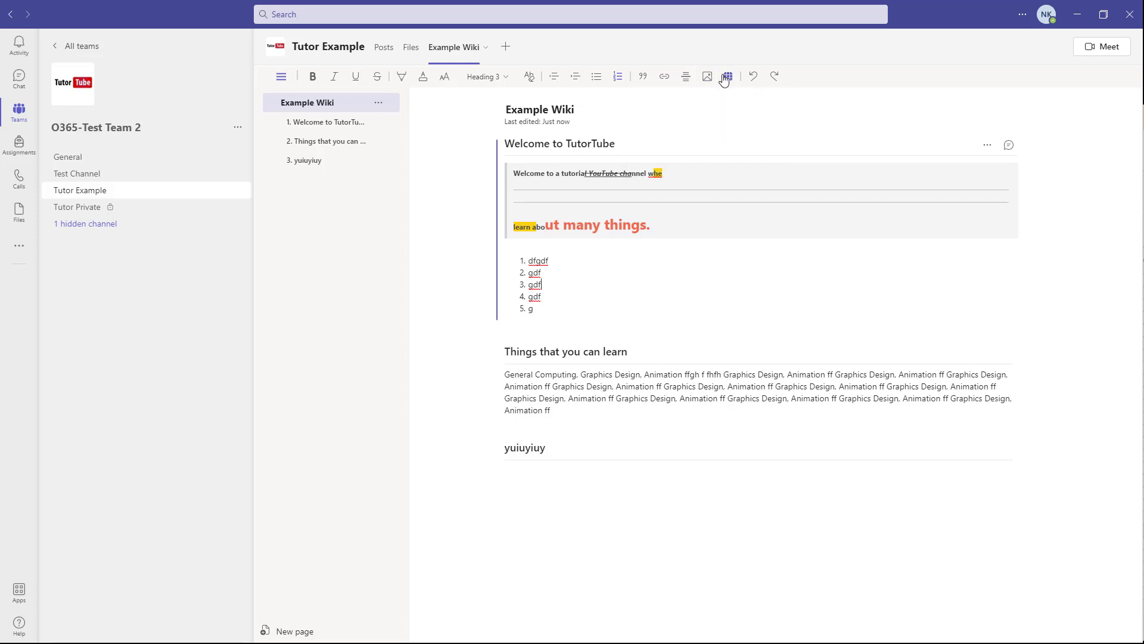
- Insert a 4x4 table below the third numbered list item, undo and redo the insertion, and leave the section
left_click(725, 80)
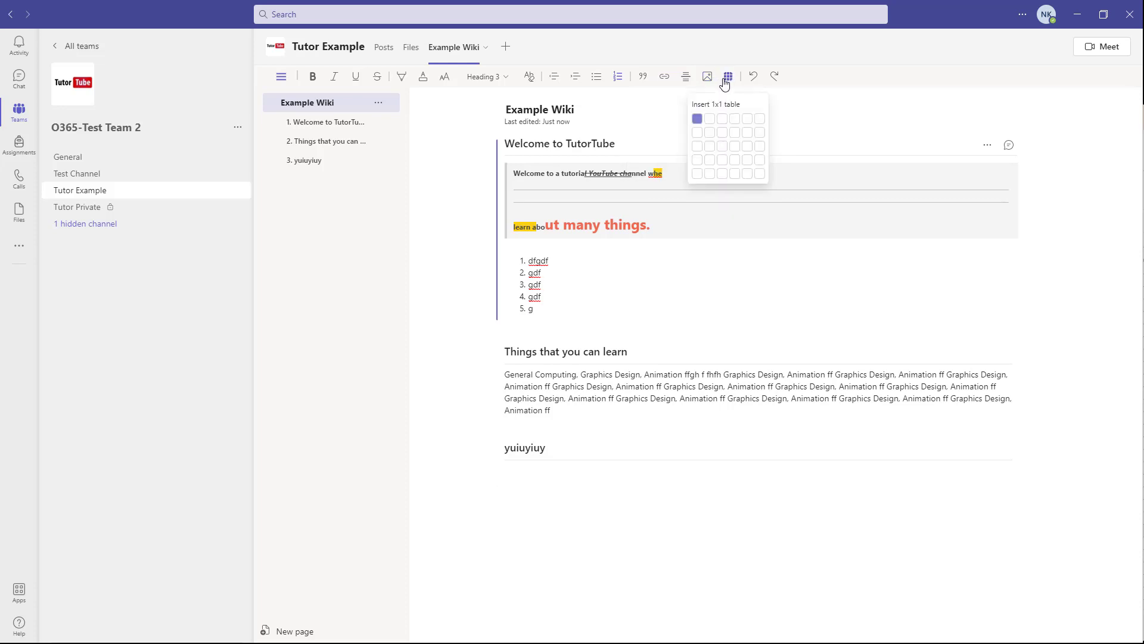
left_click(738, 159)
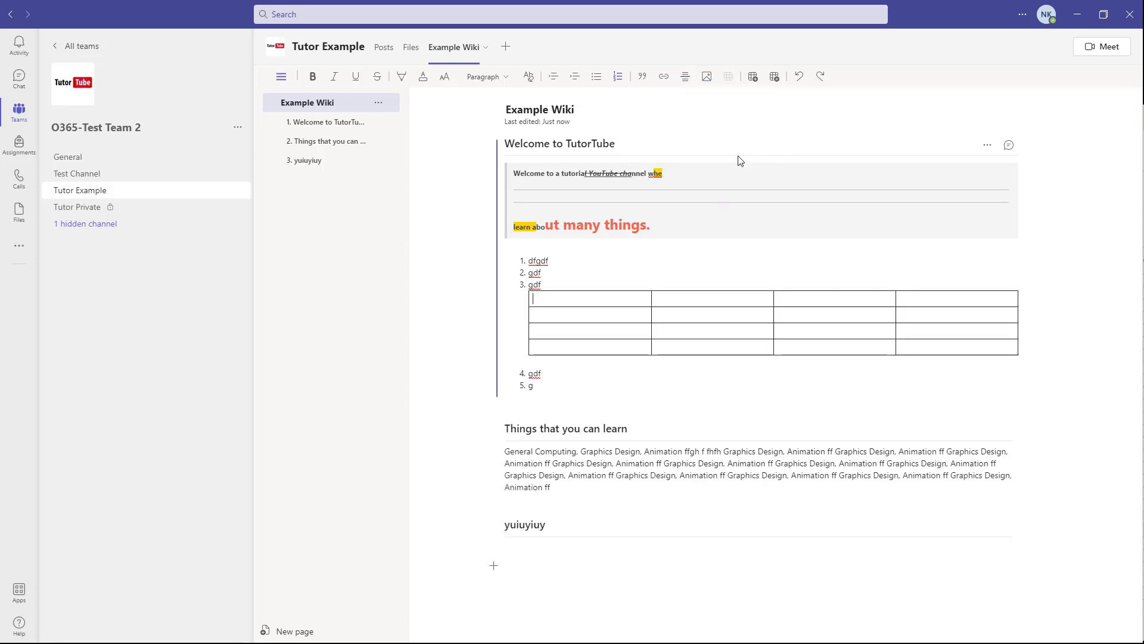
left_click(798, 77)
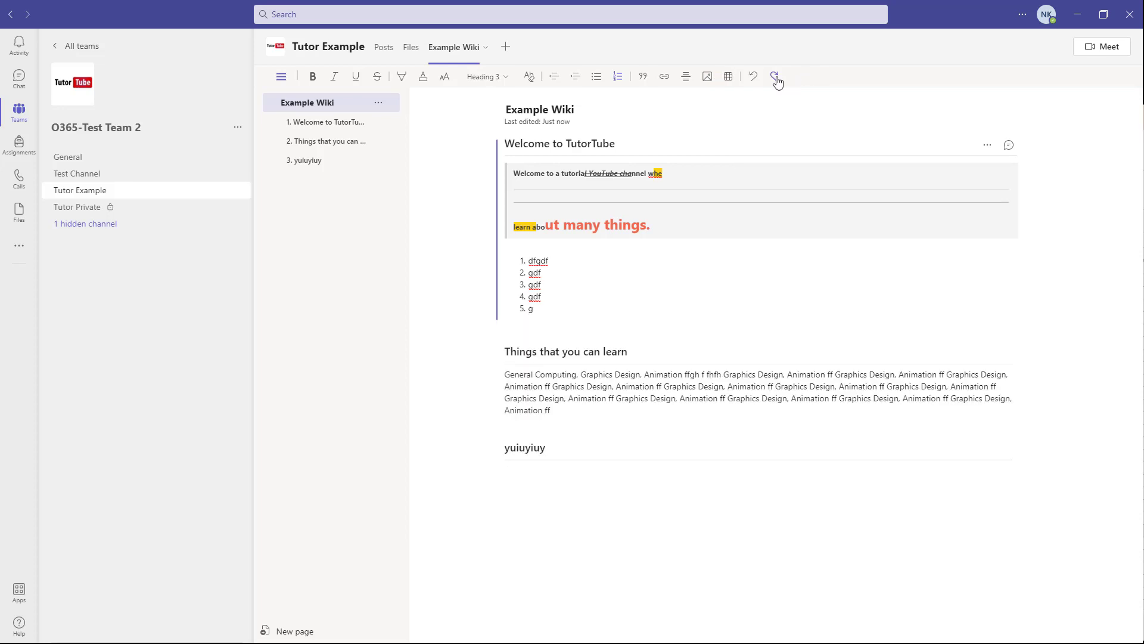
key("ctrl+y")
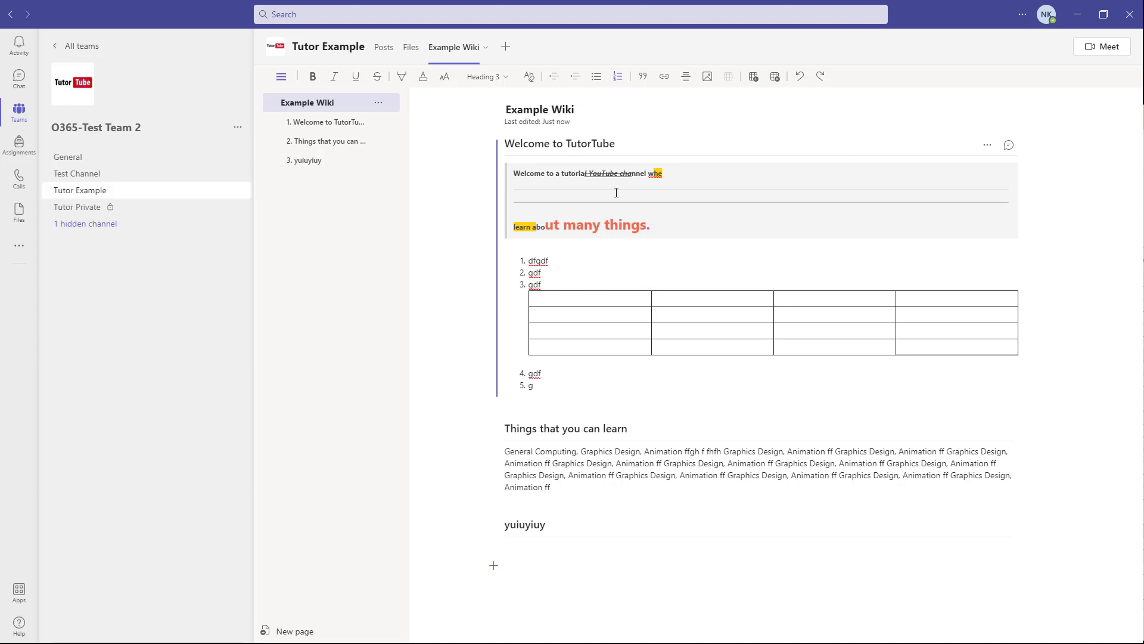
left_click(572, 136)
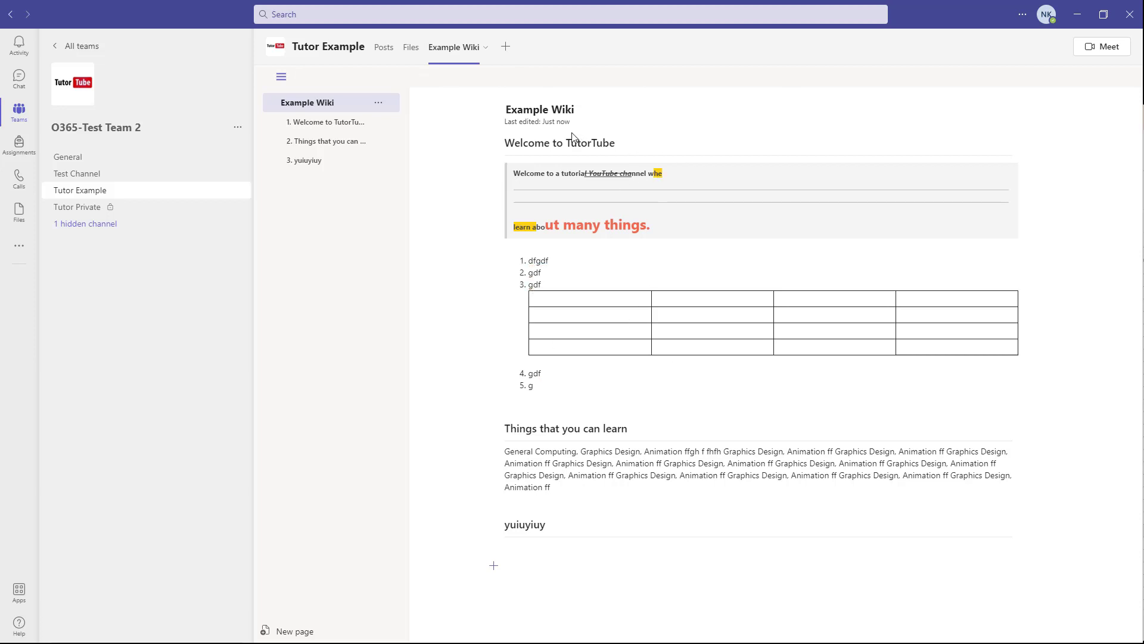